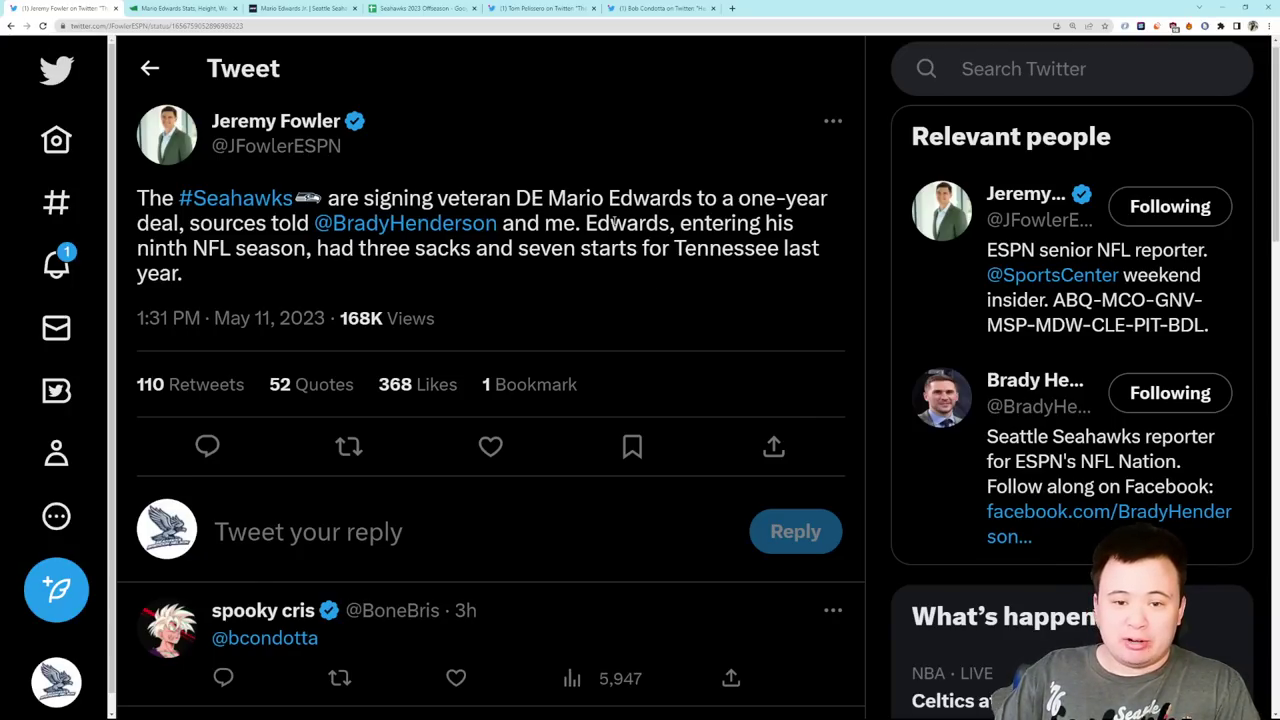
Examine Mario Edwards' career defensive stats and yearly snap counts on his Pro Football Reference page.
{"action": "left_click", "coordinate": [175, 8]}
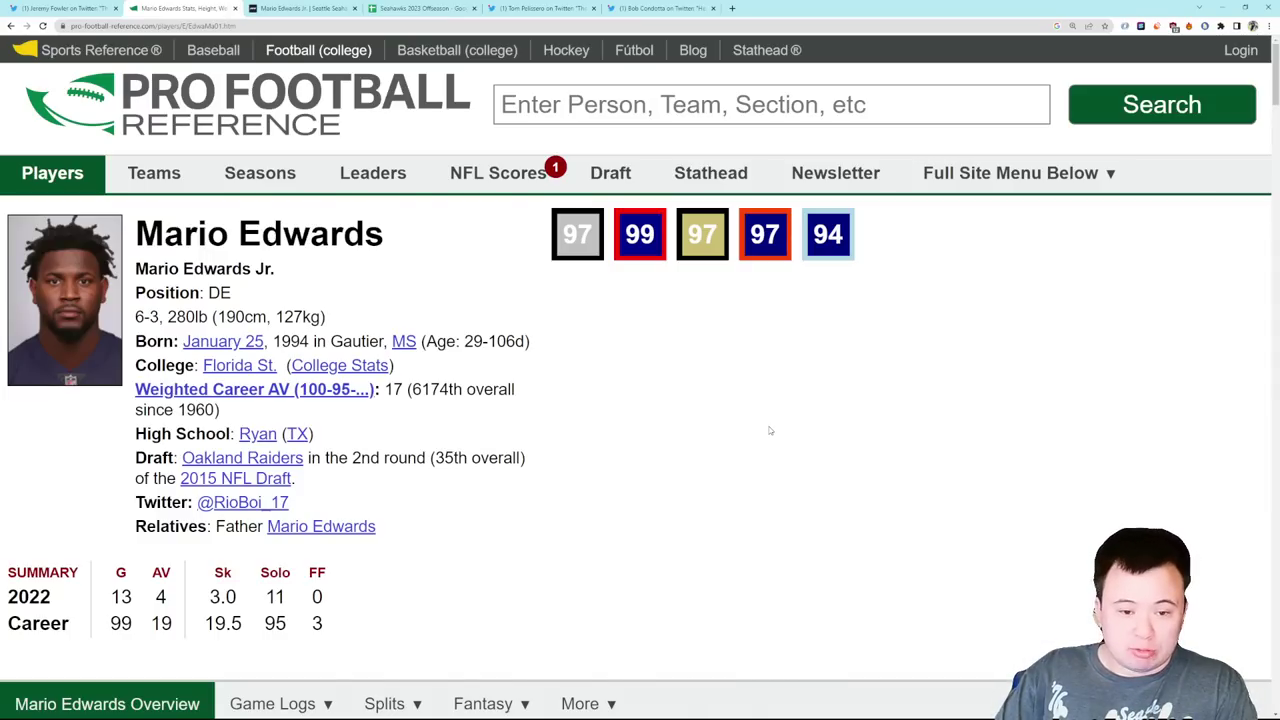
{"action": "scroll", "coordinate": [795, 411], "scroll_direction": "down", "scroll_amount": 5}
{"action": "scroll", "coordinate": [810, 403], "scroll_direction": "down", "scroll_amount": 10}
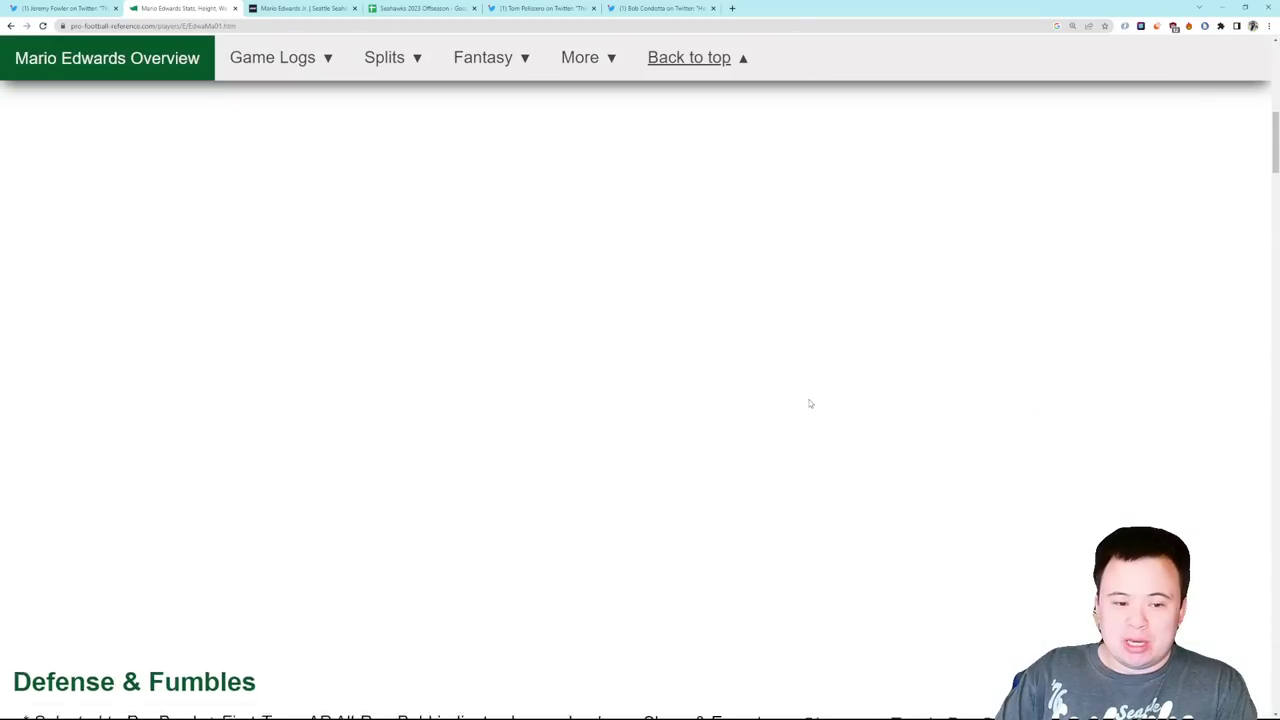
{"action": "scroll", "coordinate": [810, 403], "scroll_direction": "down", "scroll_amount": 1}
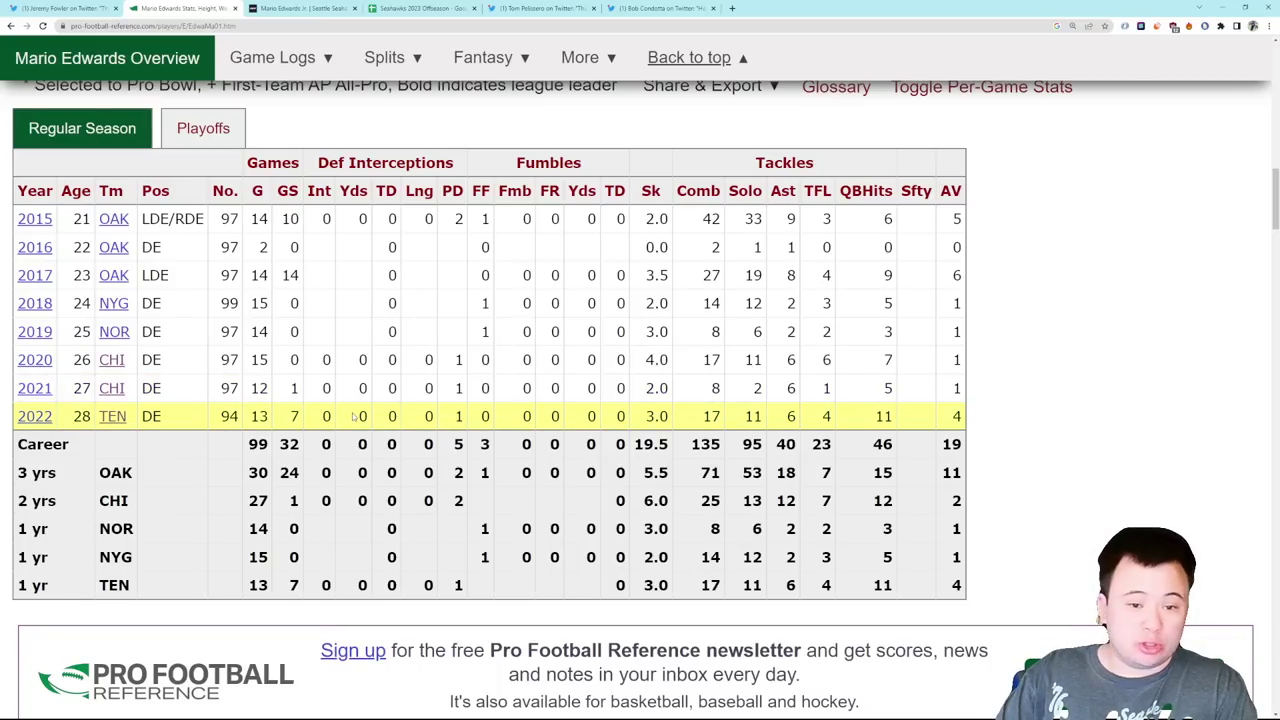
{"action": "scroll", "coordinate": [518, 386], "scroll_direction": "down", "scroll_amount": 3}
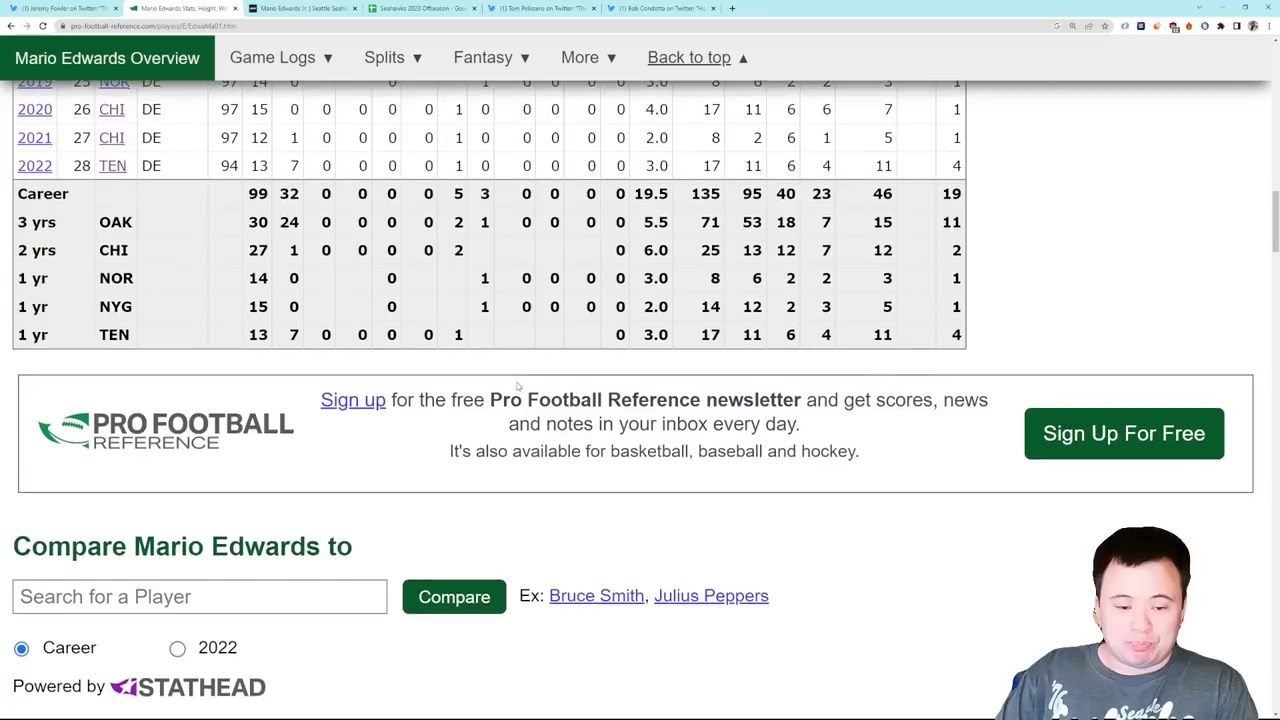
{"action": "scroll", "coordinate": [518, 386], "scroll_direction": "down", "scroll_amount": 8}
{"action": "scroll", "coordinate": [998, 506], "scroll_direction": "down", "scroll_amount": 2}
{"action": "scroll", "coordinate": [998, 505], "scroll_direction": "down", "scroll_amount": 1}
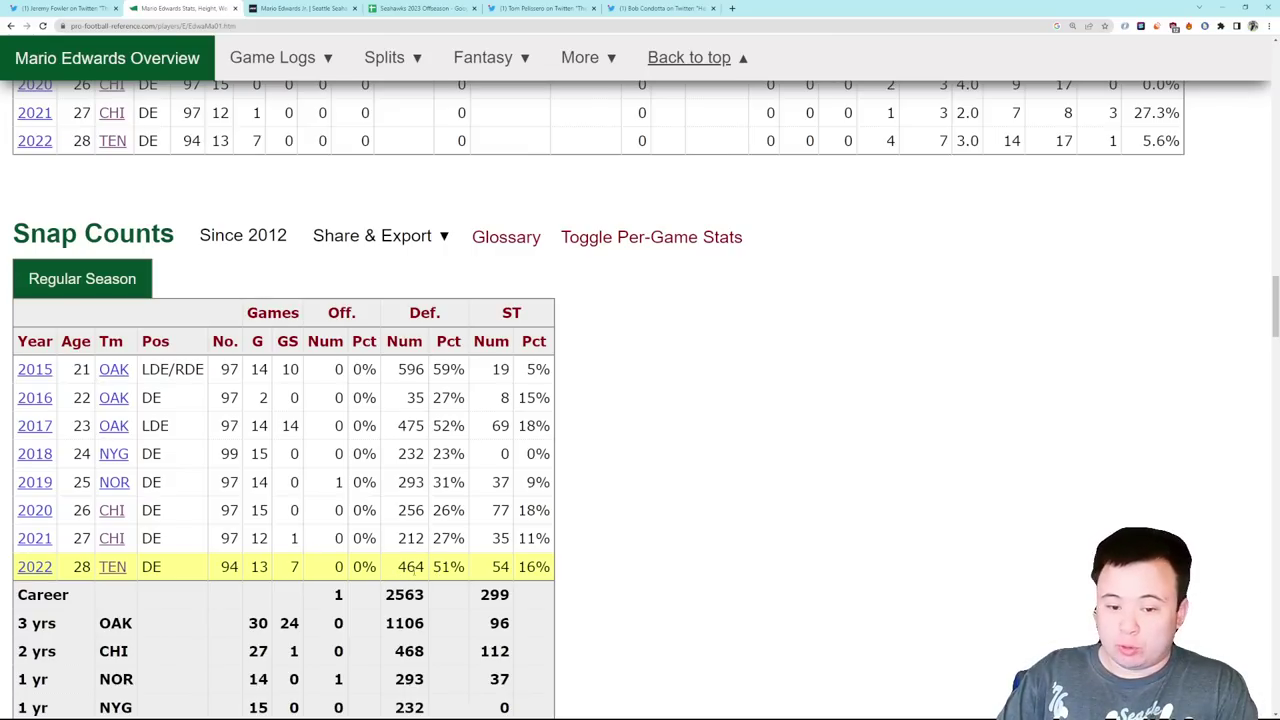
{"action": "scroll", "coordinate": [411, 567], "scroll_direction": "down", "scroll_amount": 1}
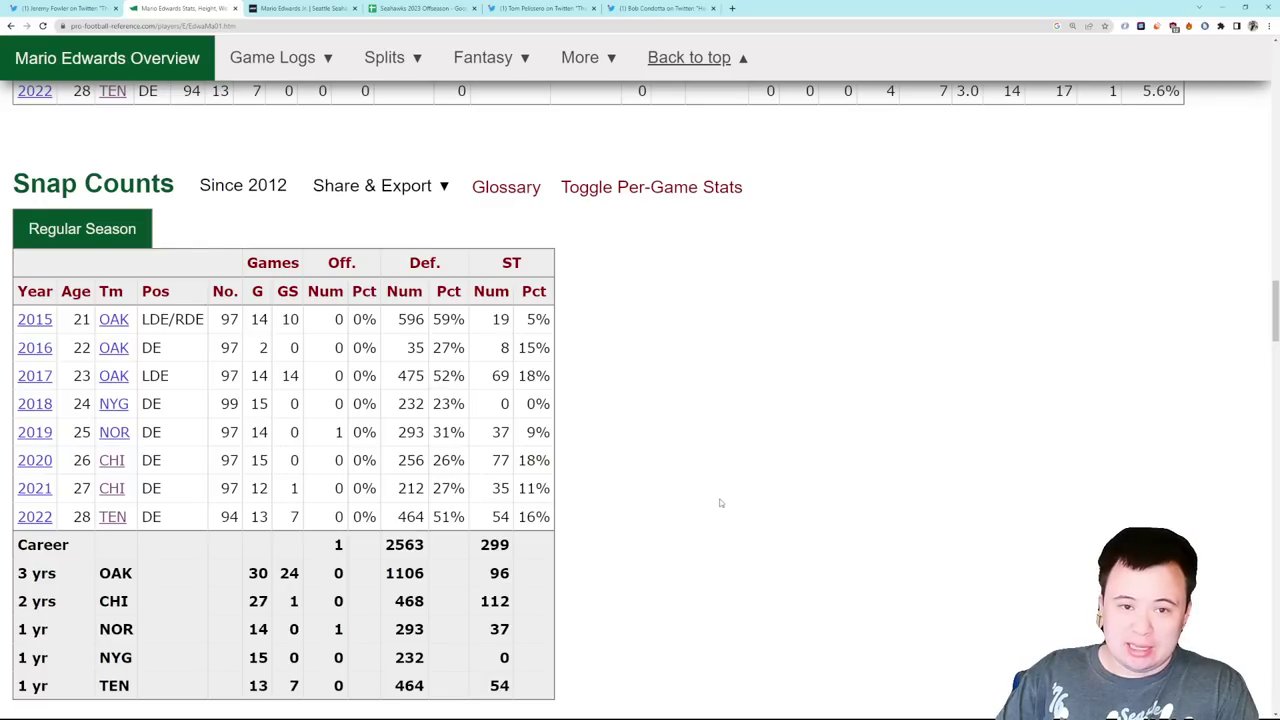
Examine Mario Edwards Jr.'s 2022 season stats and player grades on his PFF profile.
{"action": "left_click", "coordinate": [289, 7]}
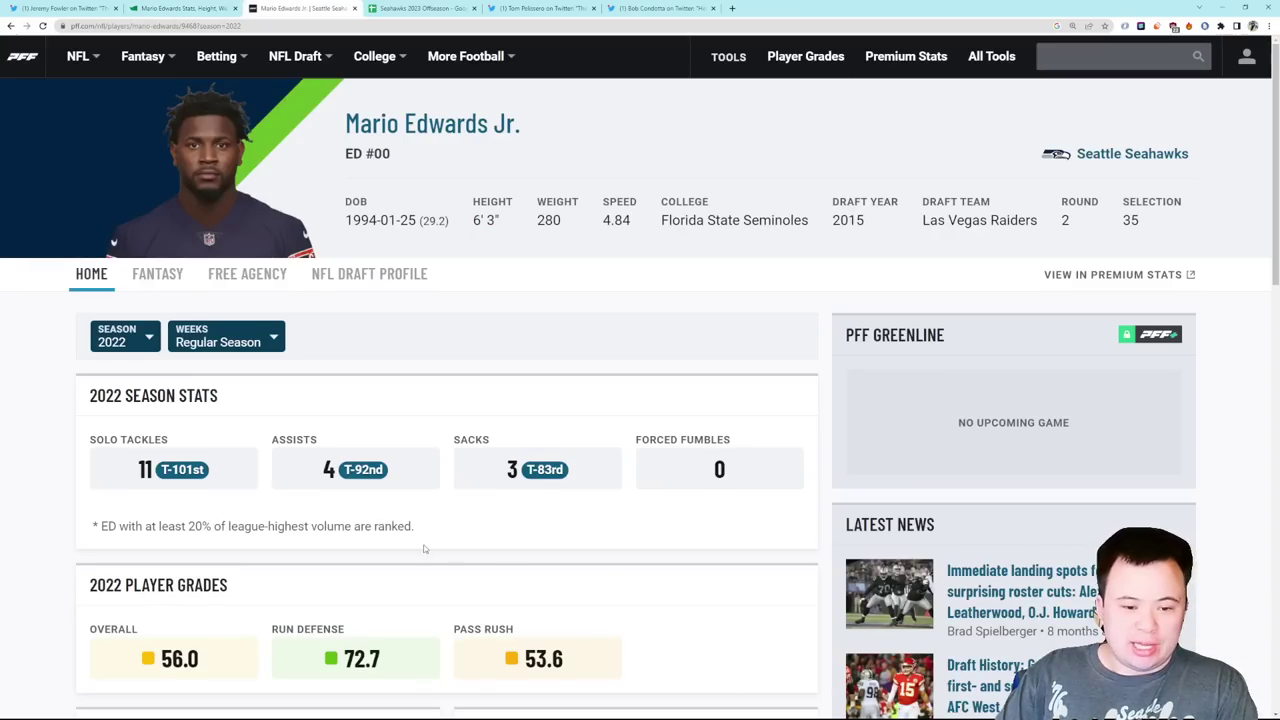
{"action": "scroll", "coordinate": [300, 550], "scroll_direction": "down", "scroll_amount": 1}
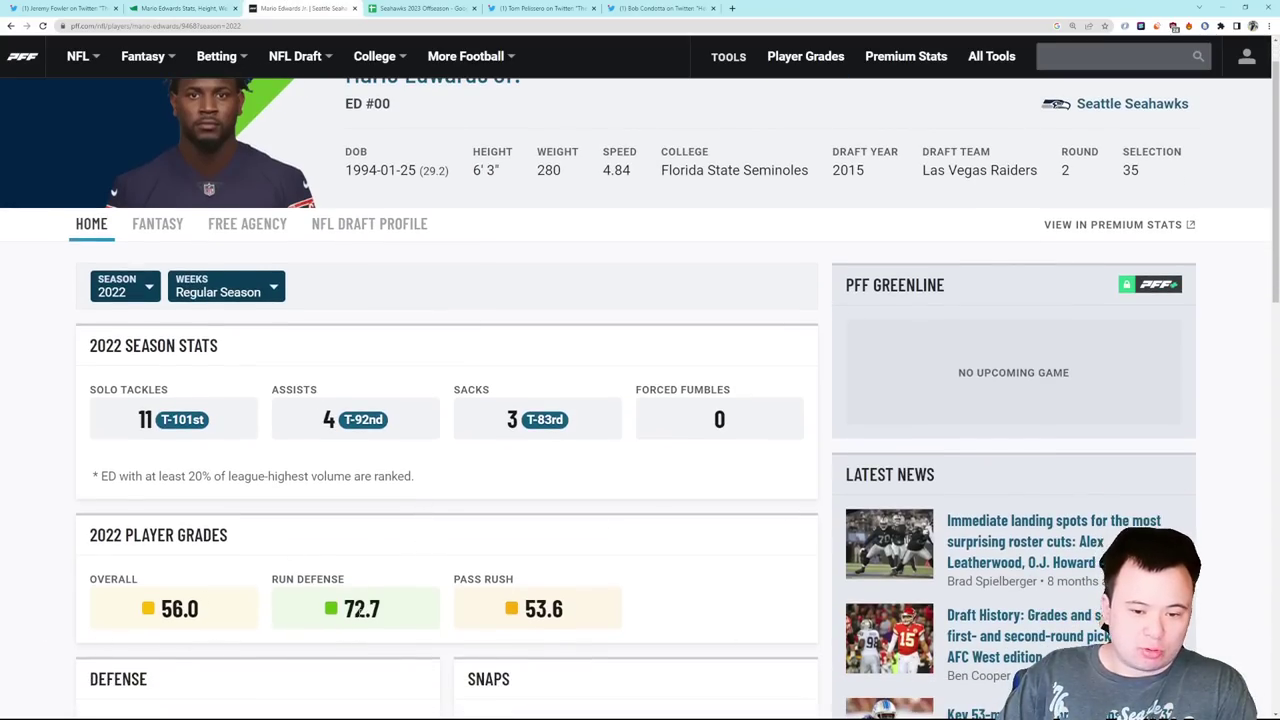
{"action": "scroll", "coordinate": [355, 582], "scroll_direction": "up", "scroll_amount": 1}
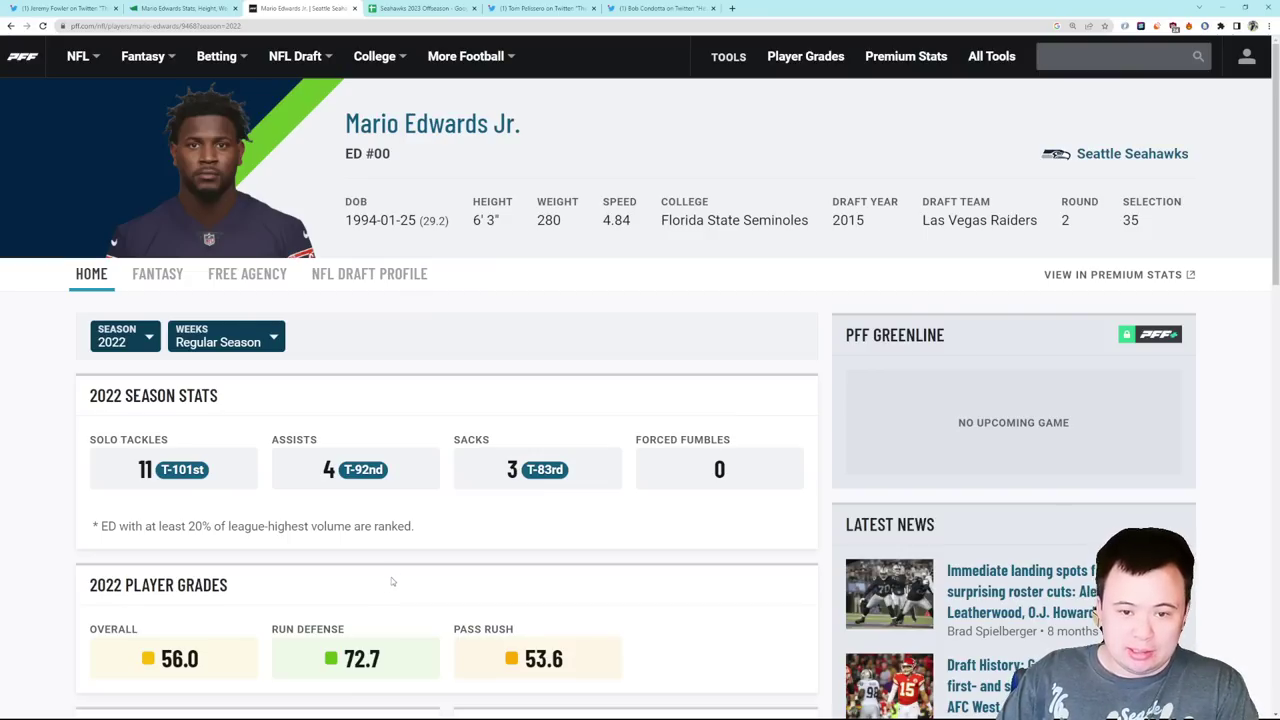
{"action": "scroll", "coordinate": [405, 575], "scroll_direction": "down", "scroll_amount": 1}
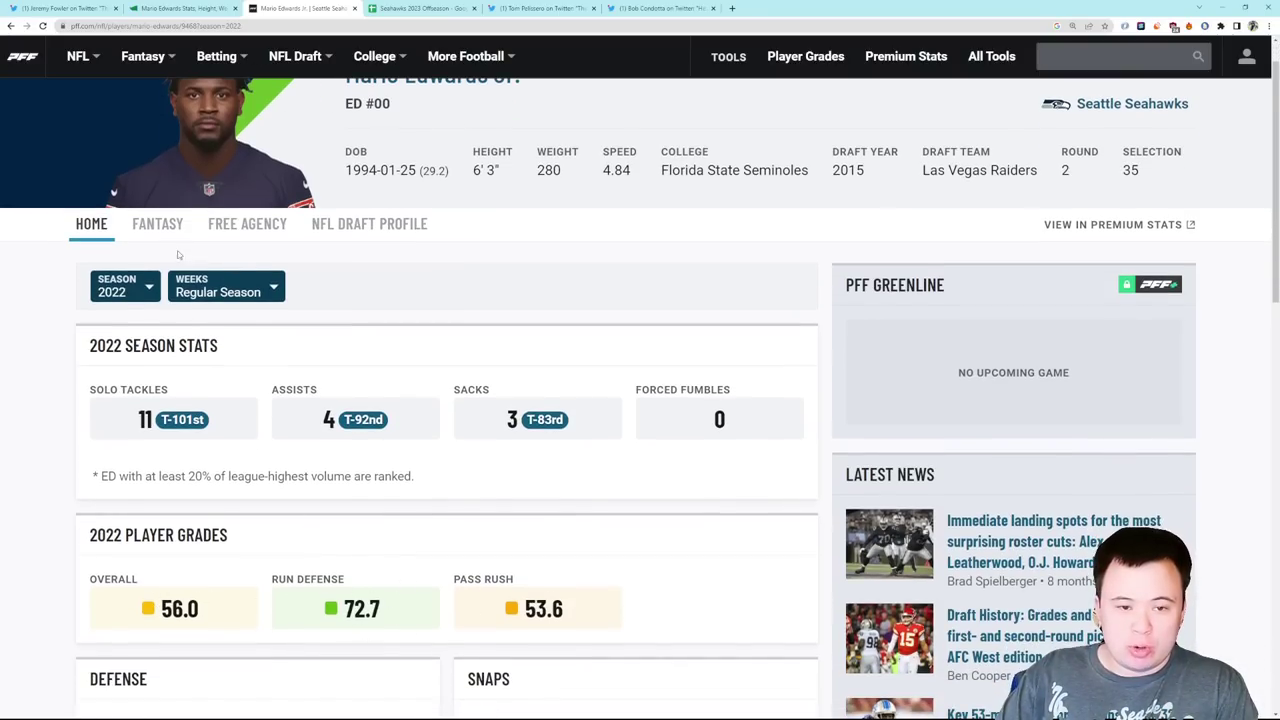
View Edwards' PFF stats and grades for the 2021 season, followed by the 2020 season.
{"action": "left_click", "coordinate": [120, 287]}
{"action": "left_click", "coordinate": [134, 370]}
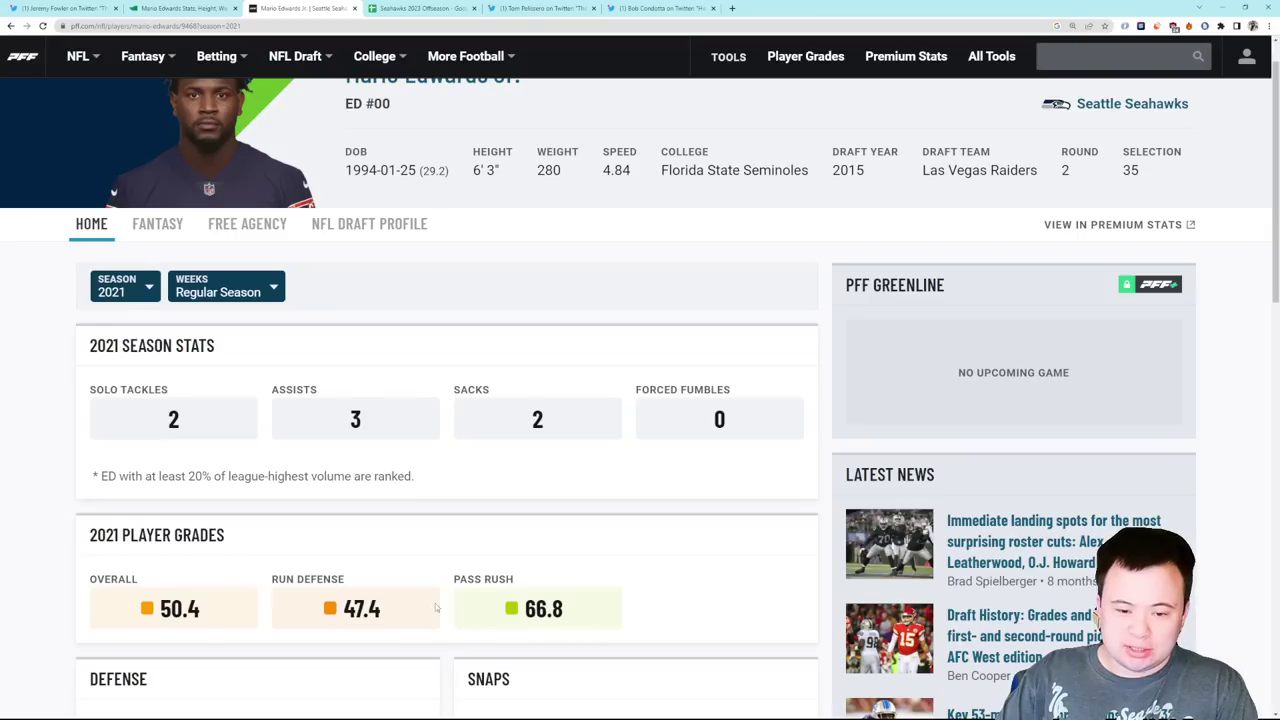
{"action": "left_click", "coordinate": [110, 287]}
{"action": "left_click", "coordinate": [171, 403]}
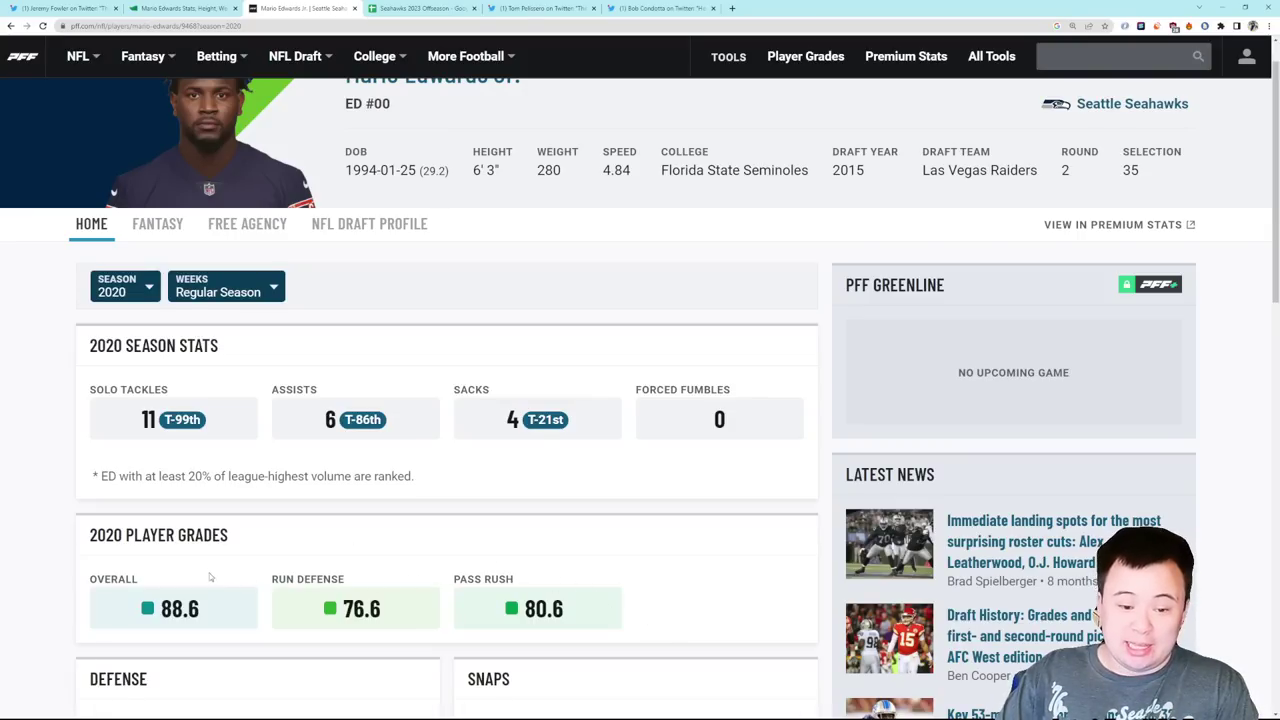
{"action": "scroll", "coordinate": [172, 587], "scroll_direction": "up", "scroll_amount": 1}
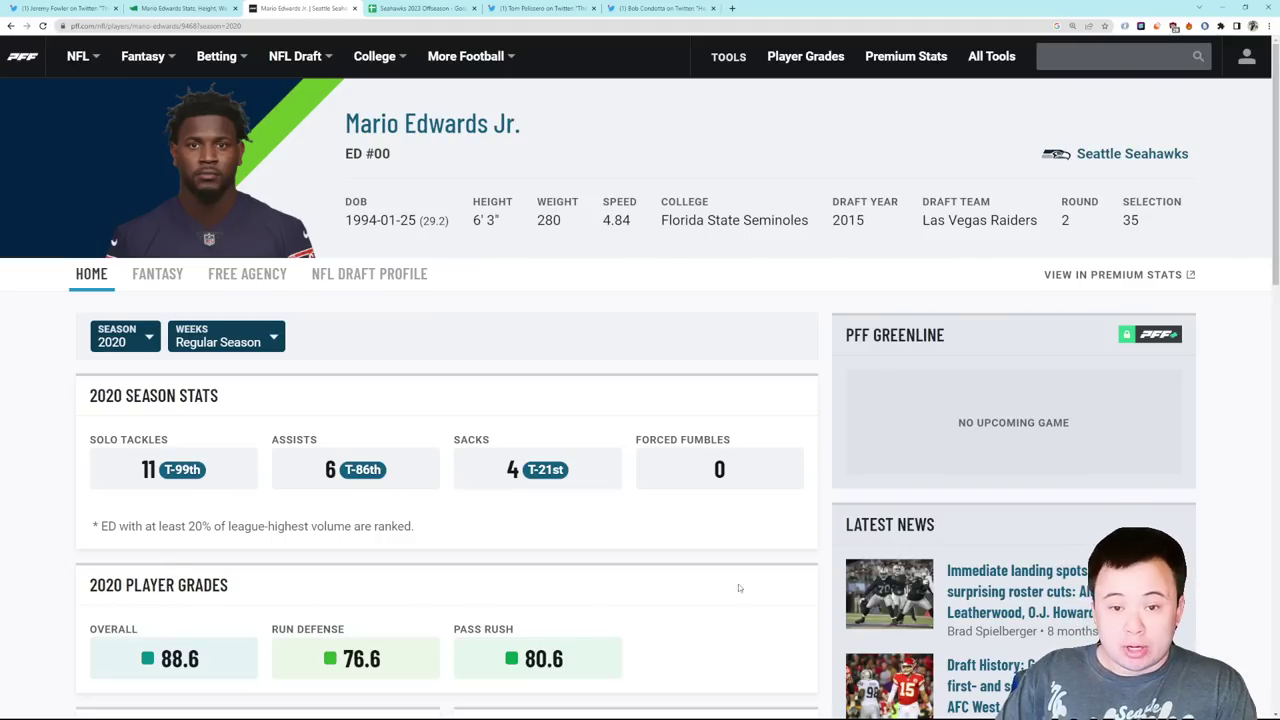
Switch to the Seahawks 2023 Offseason spreadsheet and examine the defensive end starters and backup in the depth chart.
{"action": "left_click", "coordinate": [424, 8]}
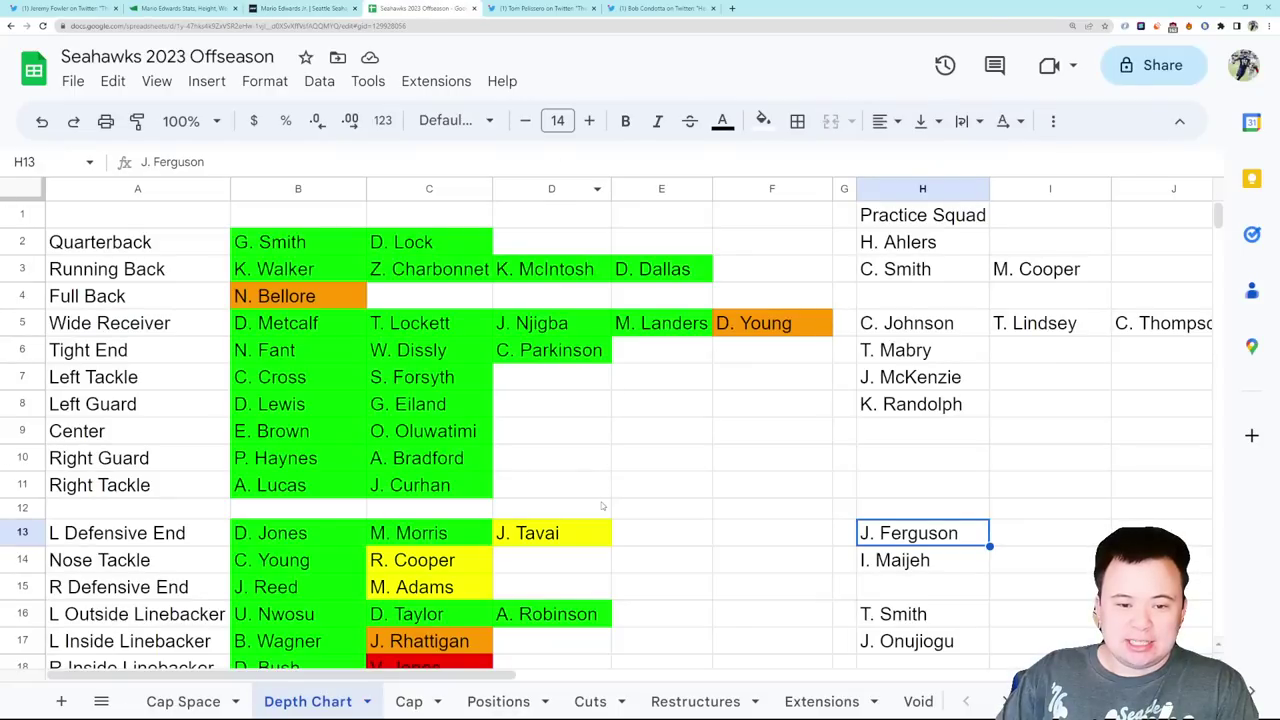
{"action": "scroll", "coordinate": [272, 393], "scroll_direction": "down", "scroll_amount": 3}
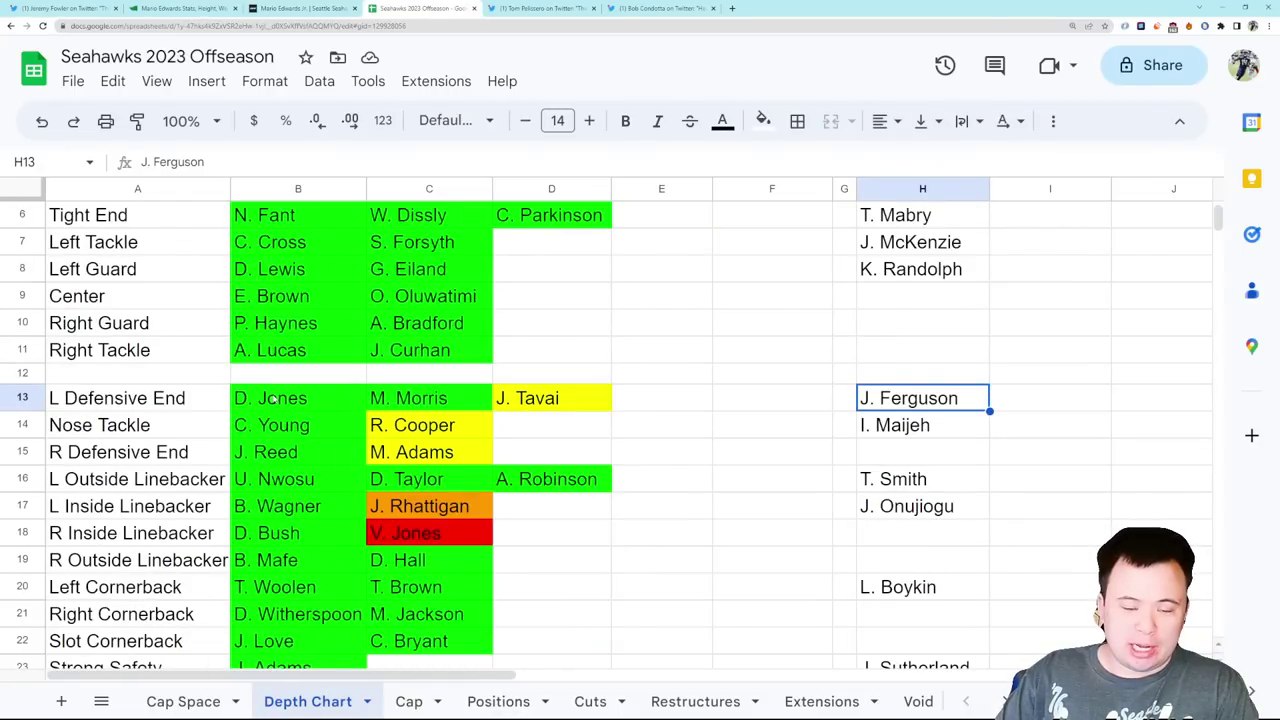
{"action": "left_click", "coordinate": [272, 396]}
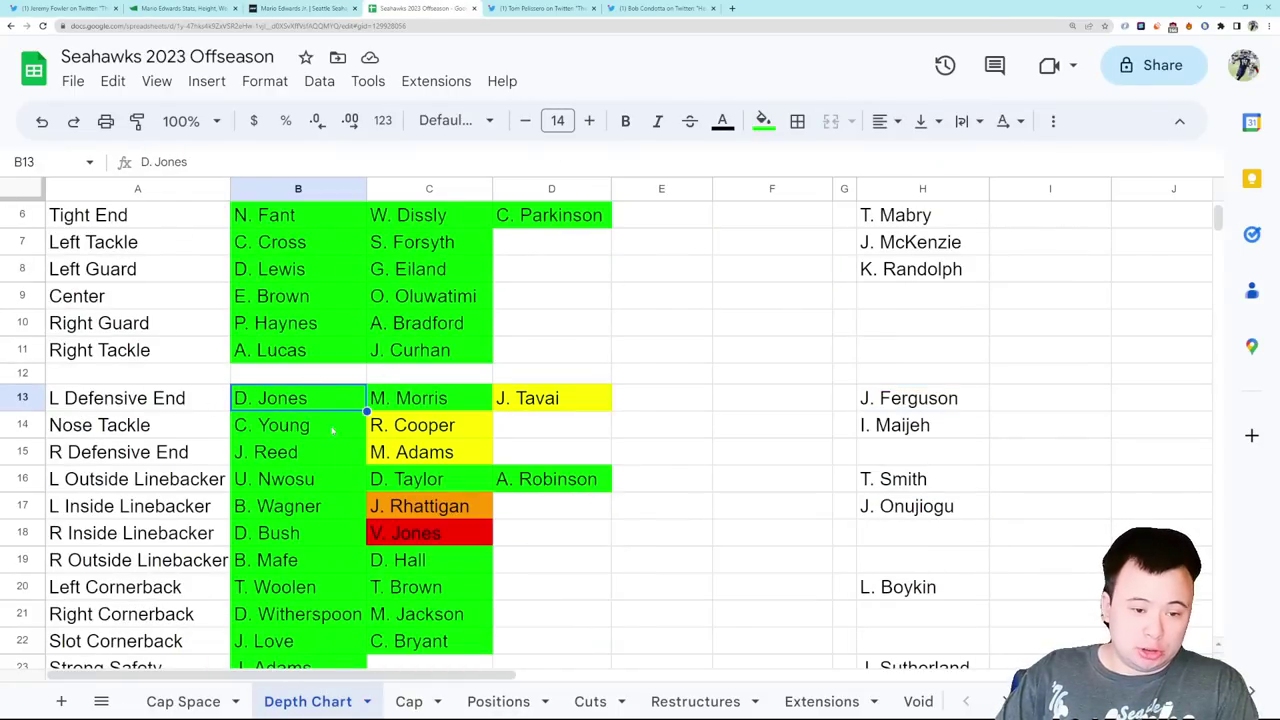
{"action": "left_click", "coordinate": [284, 463]}
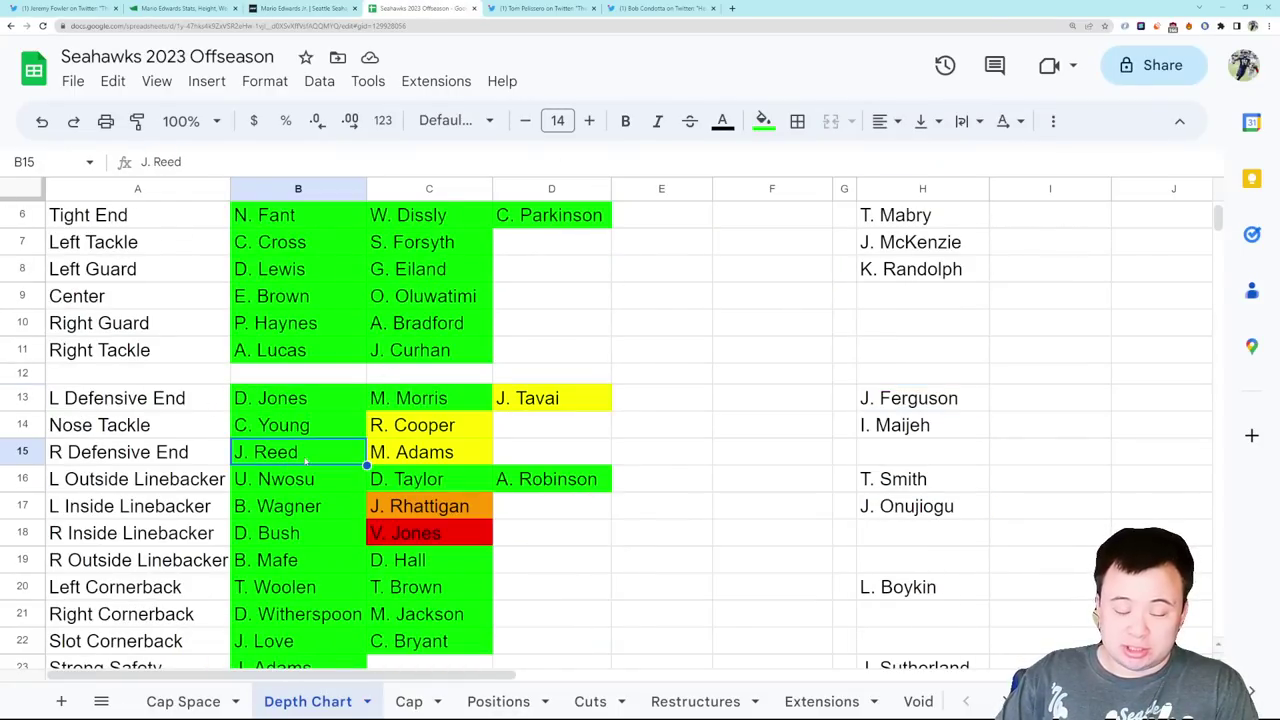
{"action": "left_click", "coordinate": [435, 399]}
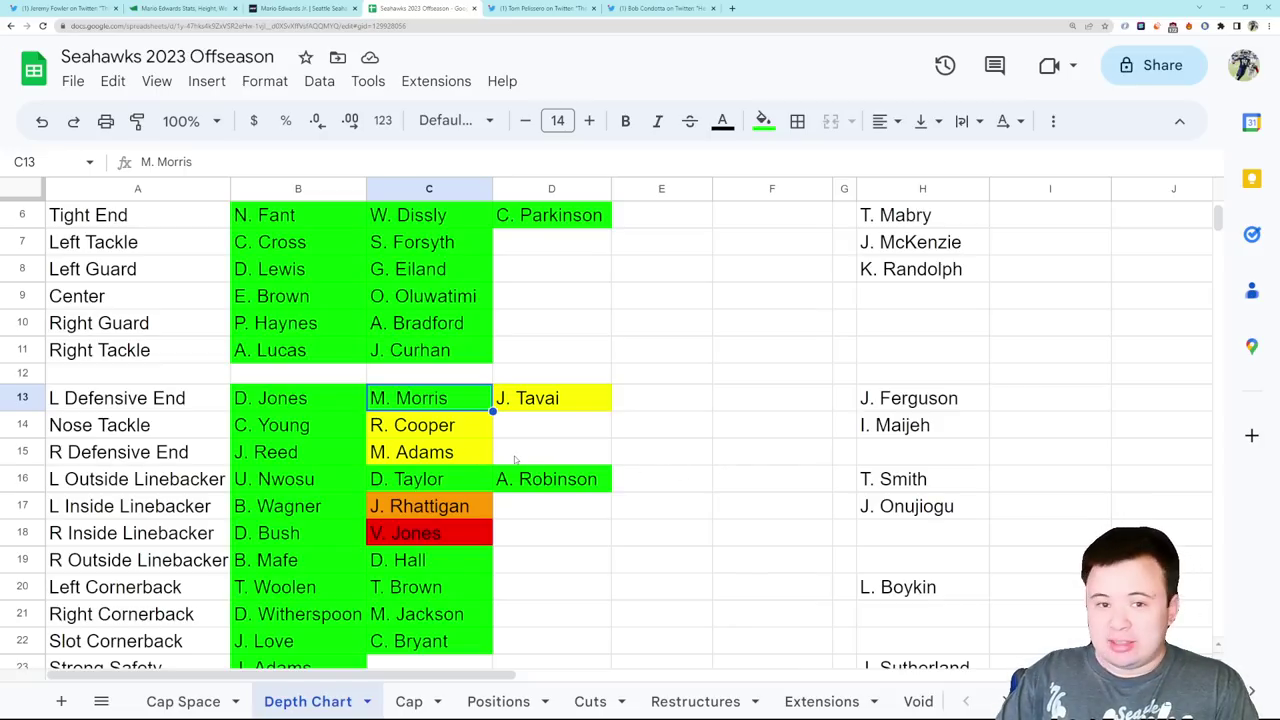
{"action": "left_click", "coordinate": [447, 455]}
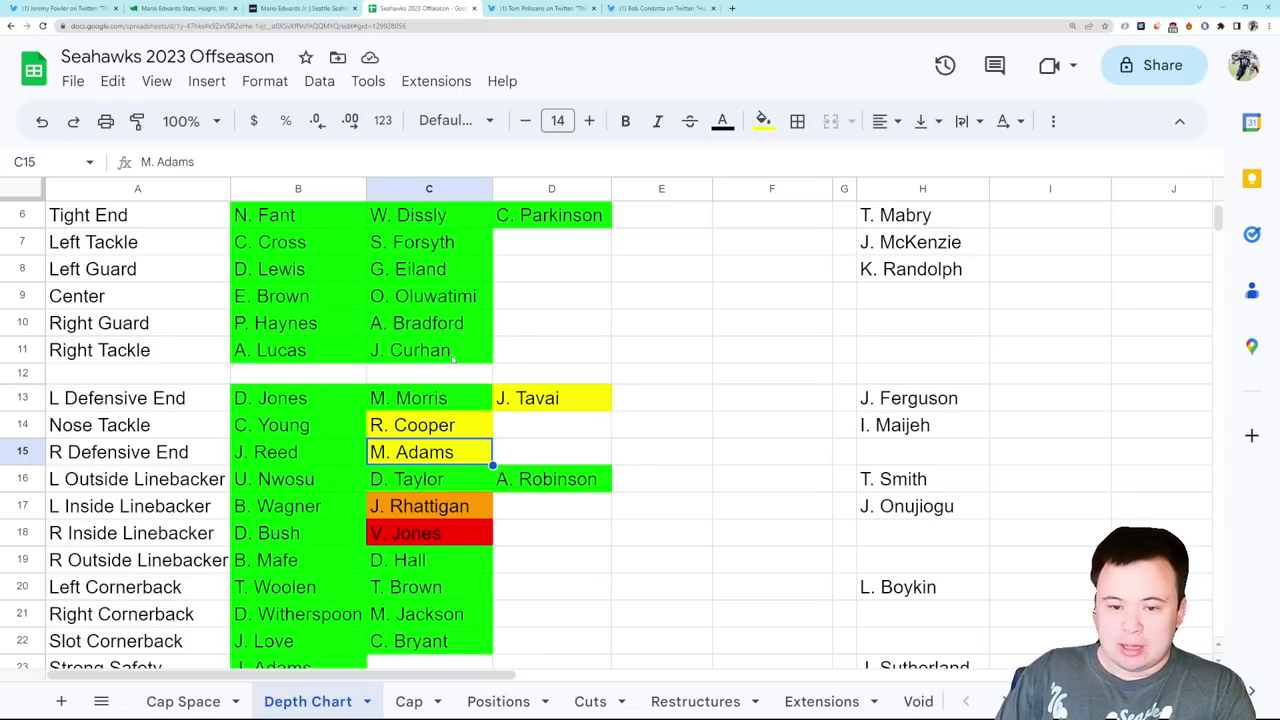
{"action": "type", "text": "ed"}
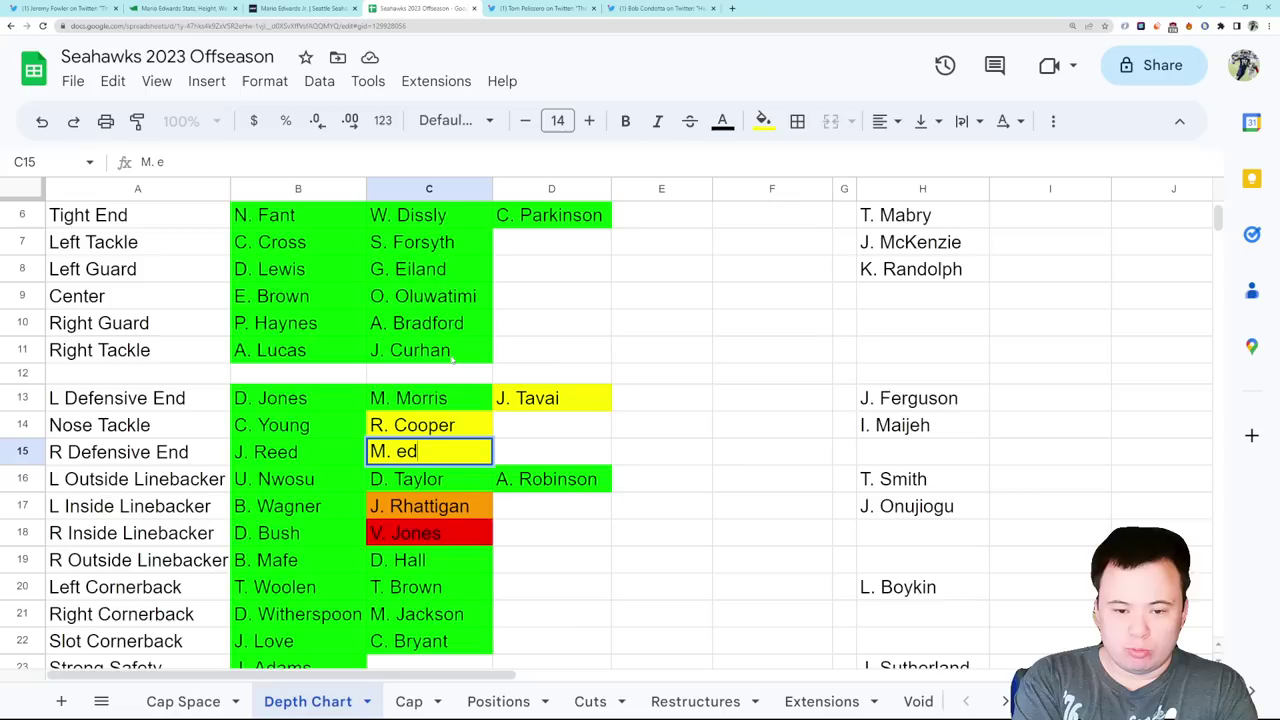
{"action": "key", "text": "BackSpace"}
{"action": "key", "text": "BackSpace"}
{"action": "type", "text": "Edwards"}
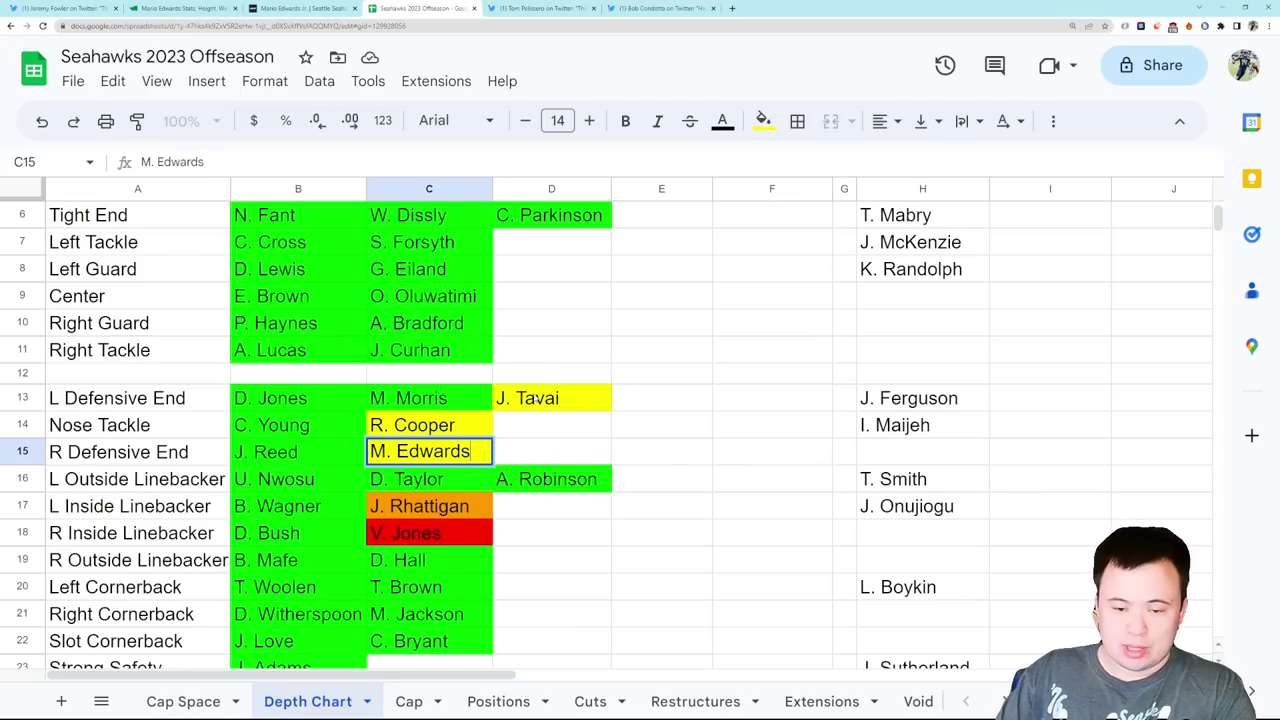
{"action": "left_click", "coordinate": [606, 408]}
{"action": "left_click", "coordinate": [440, 458]}
{"action": "left_click", "coordinate": [760, 121]}
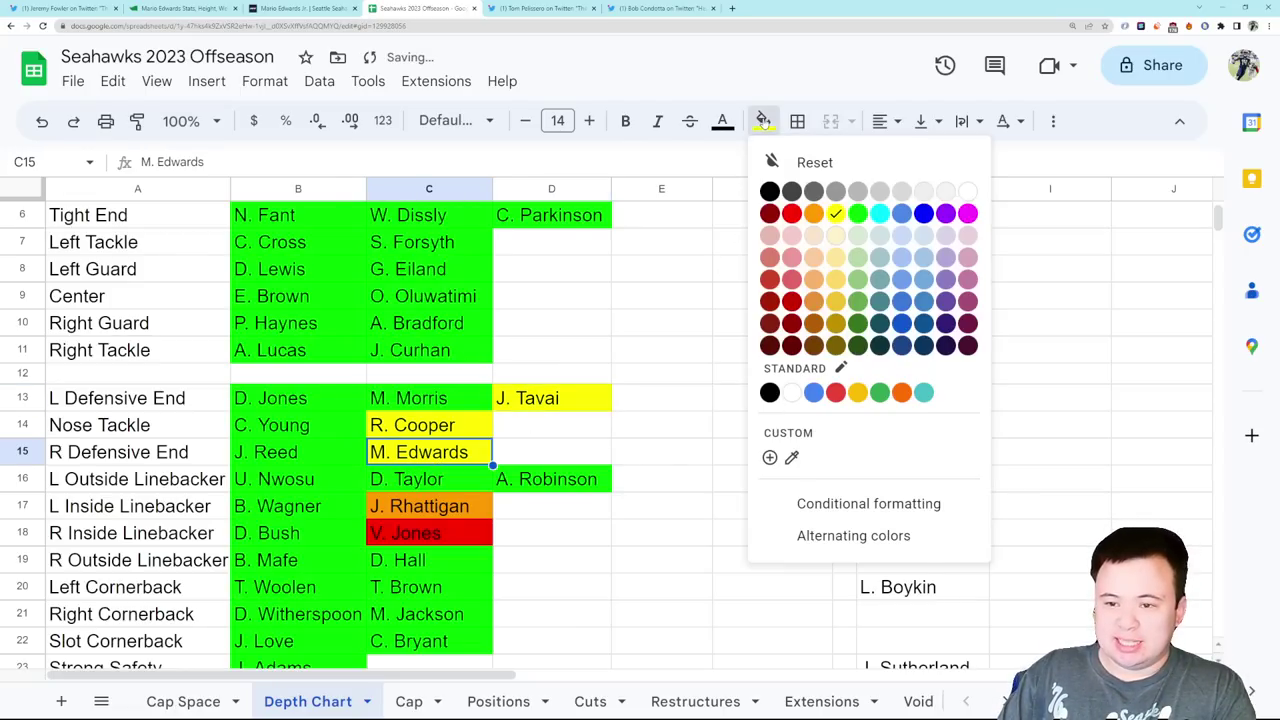
{"action": "left_click", "coordinate": [862, 212]}
{"action": "left_click", "coordinate": [638, 403]}
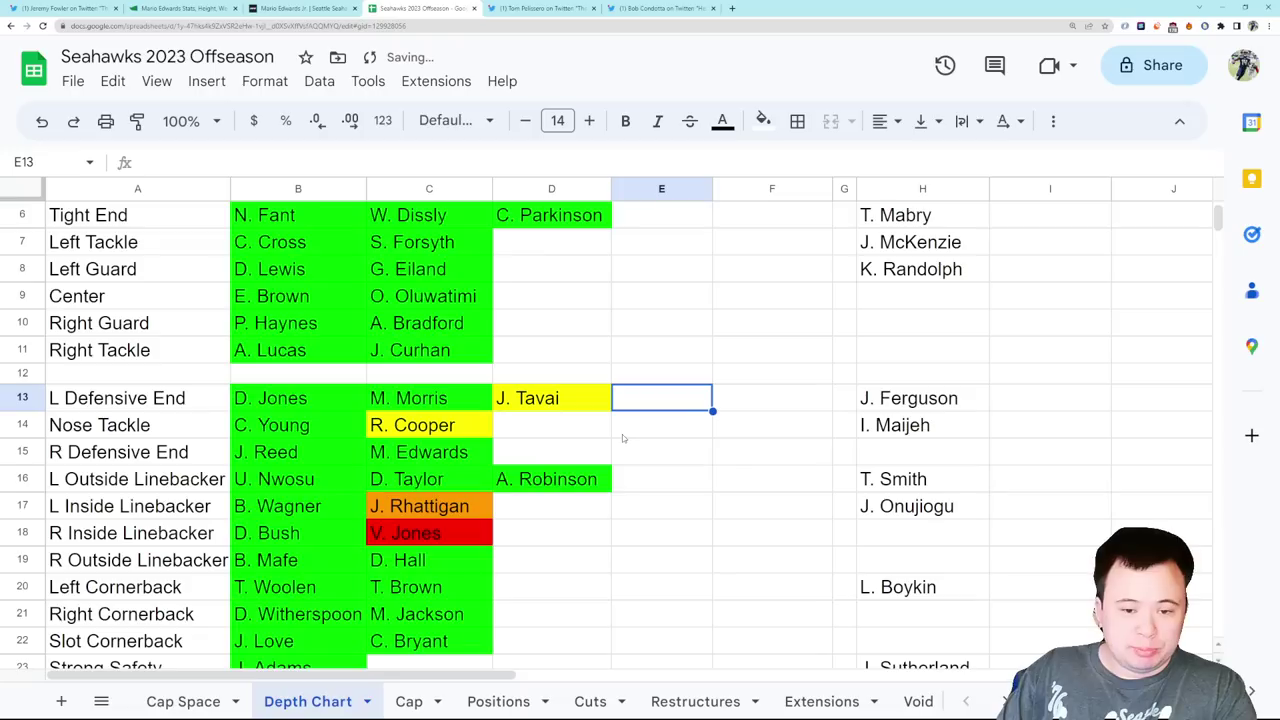
Set the third L Defensive End in D13 to "M. Adams" and the practice squad entry in H13 to "J. Tavai".
{"action": "left_click", "coordinate": [574, 401]}
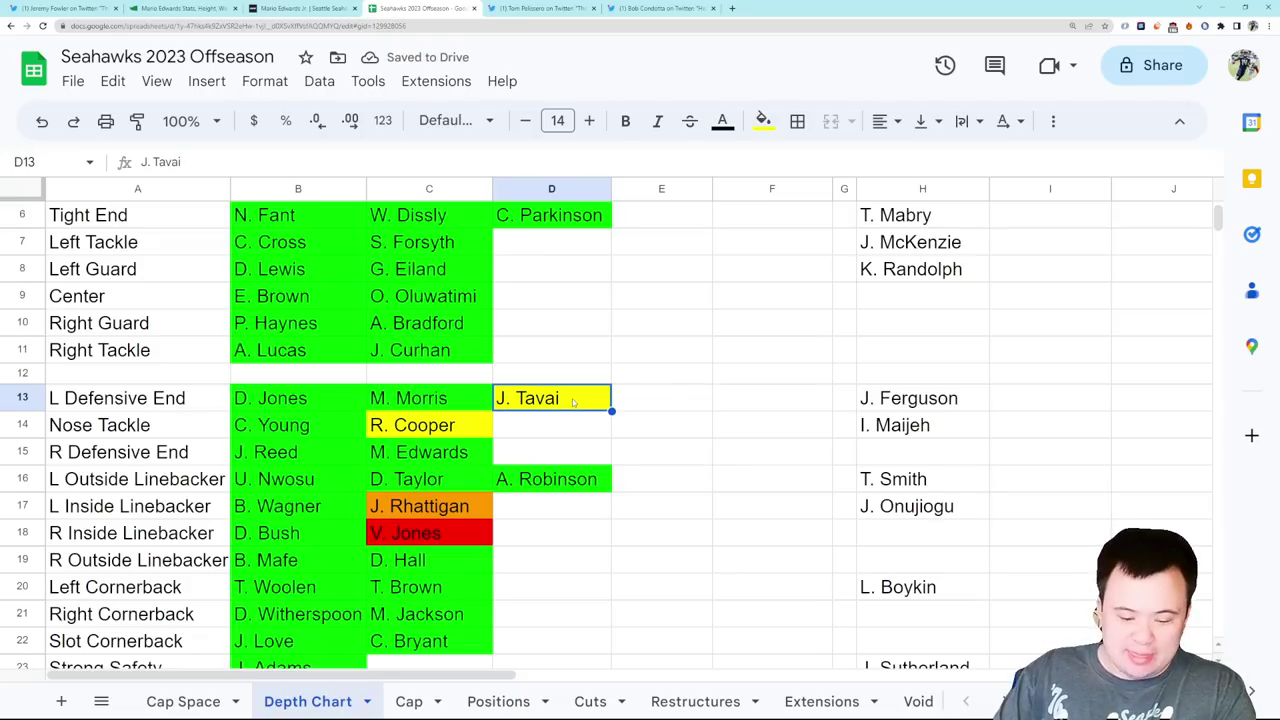
{"action": "type", "text": "M. Adams"}
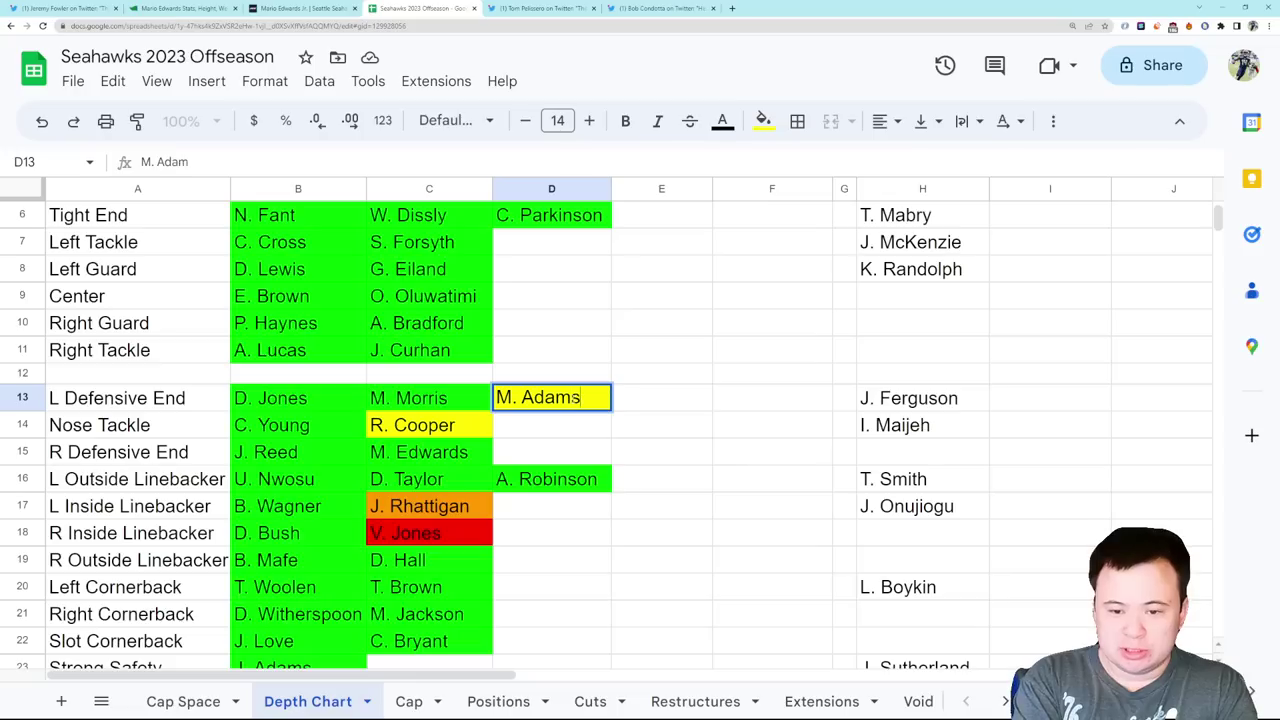
{"action": "left_click", "coordinate": [858, 402]}
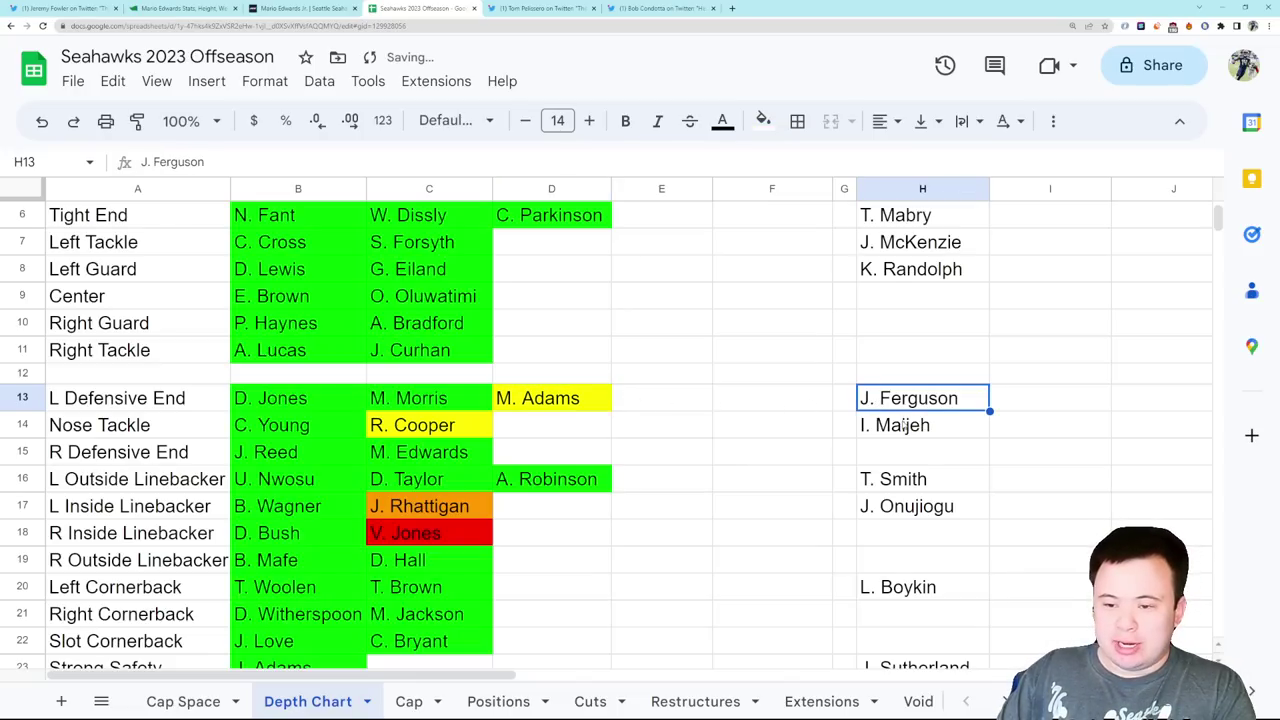
{"action": "type", "text": "J. Tavai"}
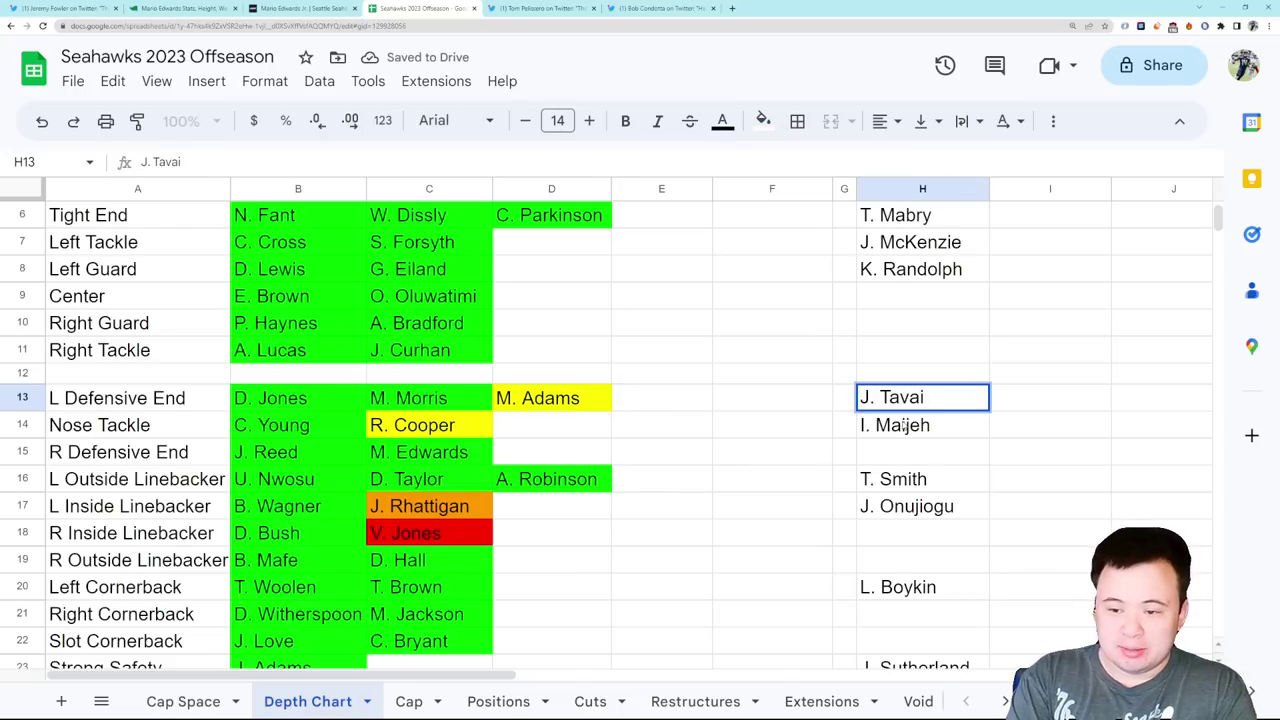
{"action": "key", "text": "shift+Tab"}
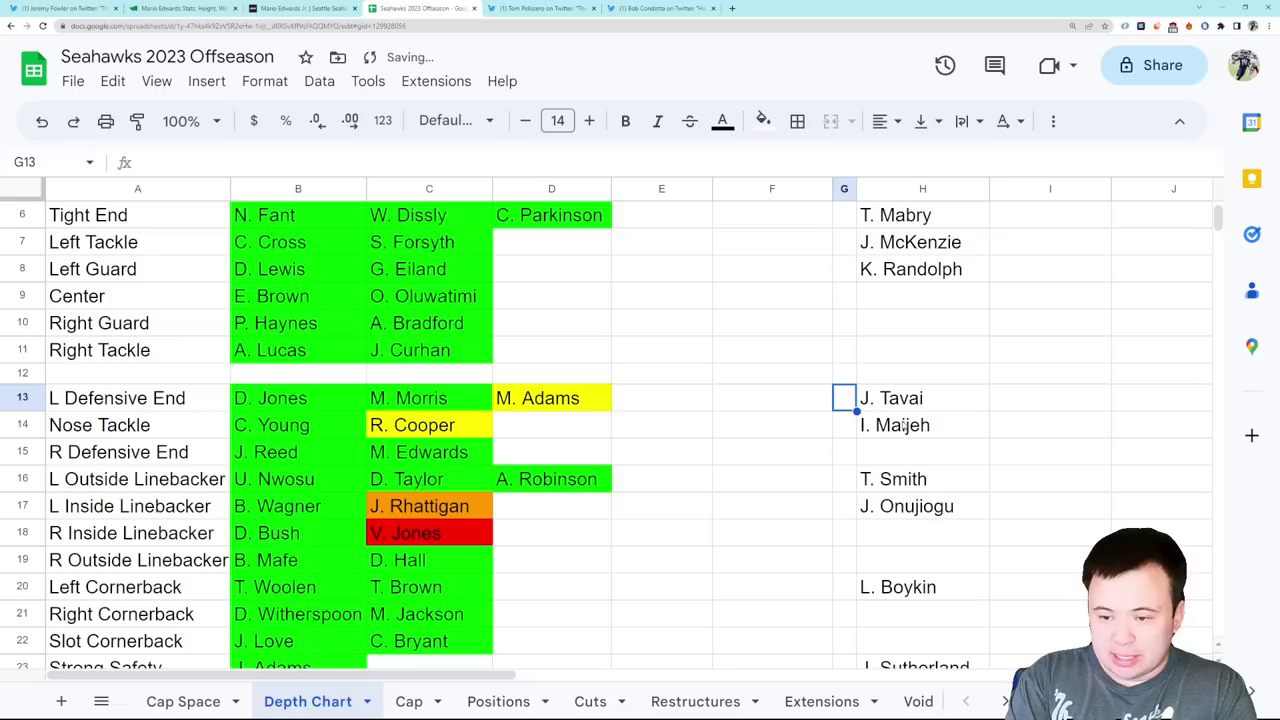
{"action": "left_click", "coordinate": [773, 401]}
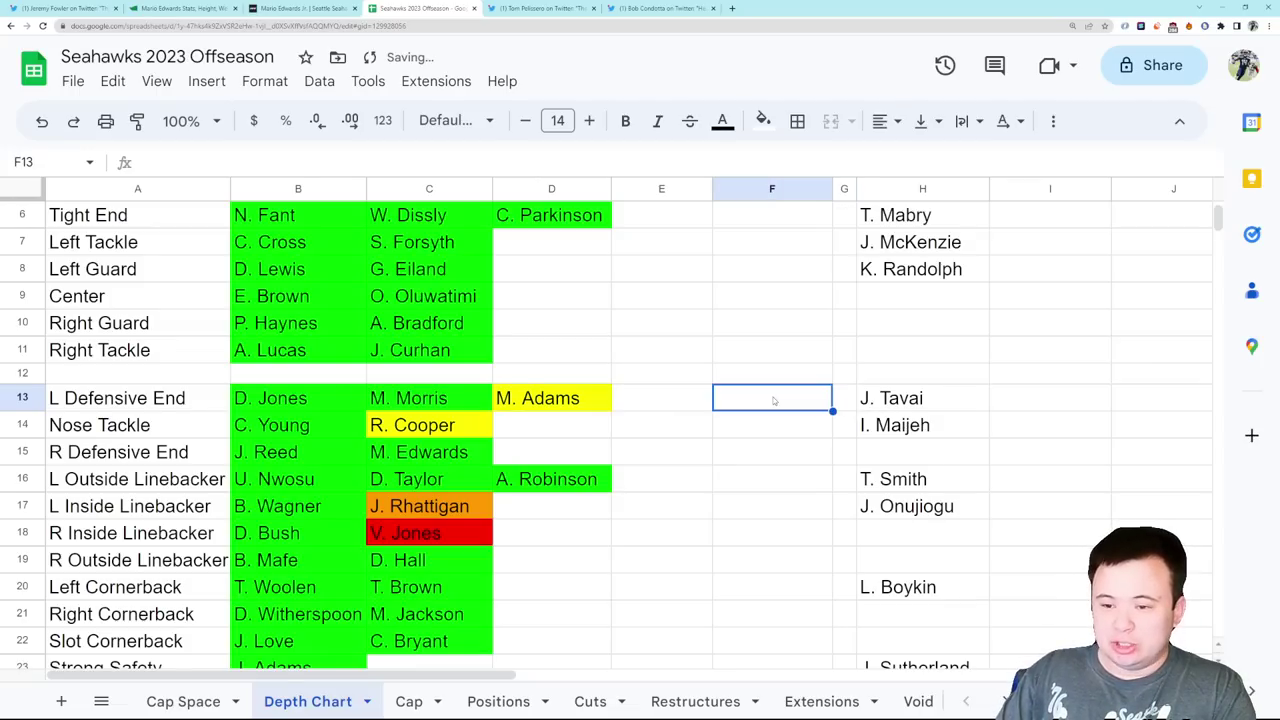
Review the updated depth chart from the offense through the roster spot counts, checking the J. Tavai and M. Adams entries.
{"action": "left_click", "coordinate": [959, 408]}
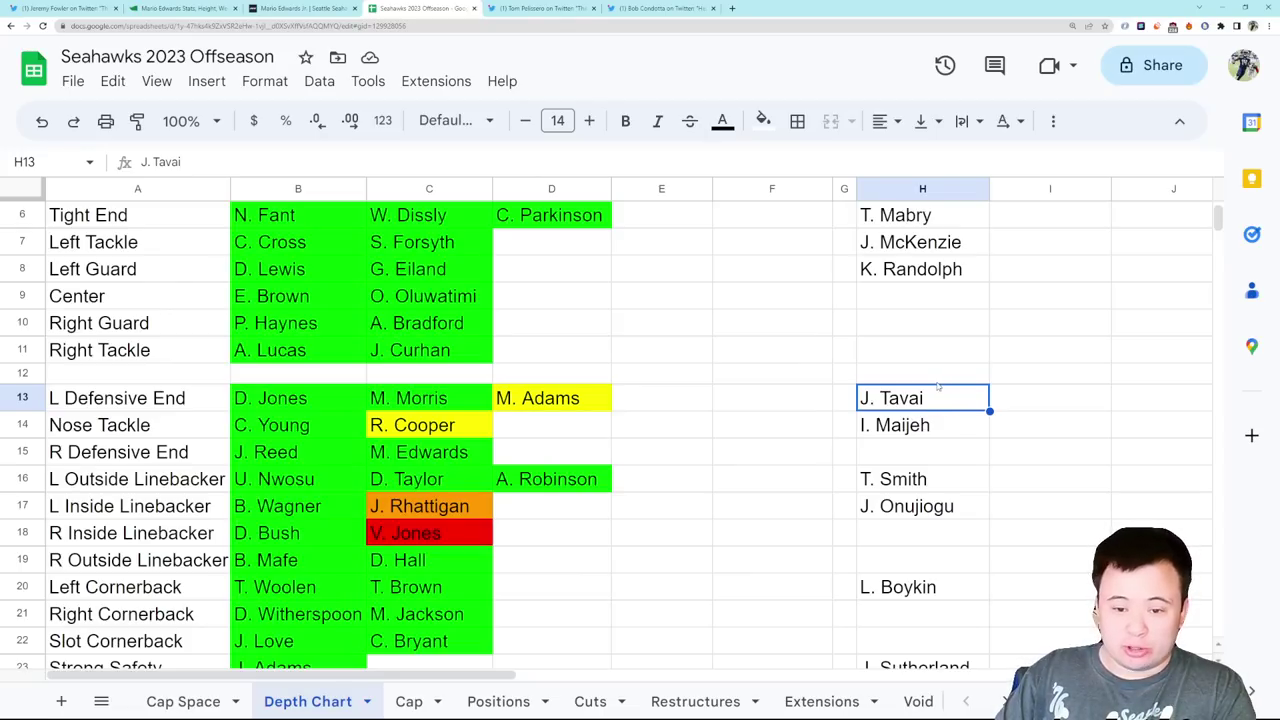
{"action": "scroll", "coordinate": [878, 435], "scroll_direction": "up", "scroll_amount": 3}
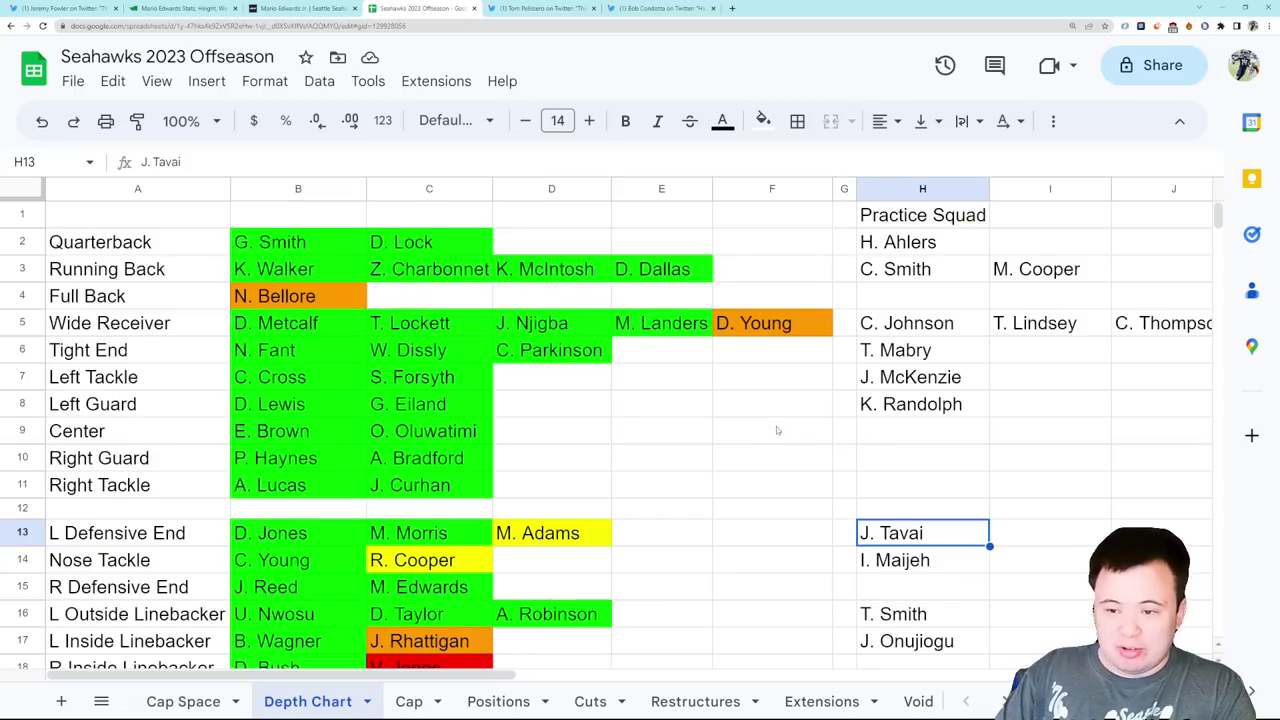
{"action": "scroll", "coordinate": [774, 431], "scroll_direction": "down", "scroll_amount": 5}
{"action": "scroll", "coordinate": [776, 430], "scroll_direction": "down", "scroll_amount": 4}
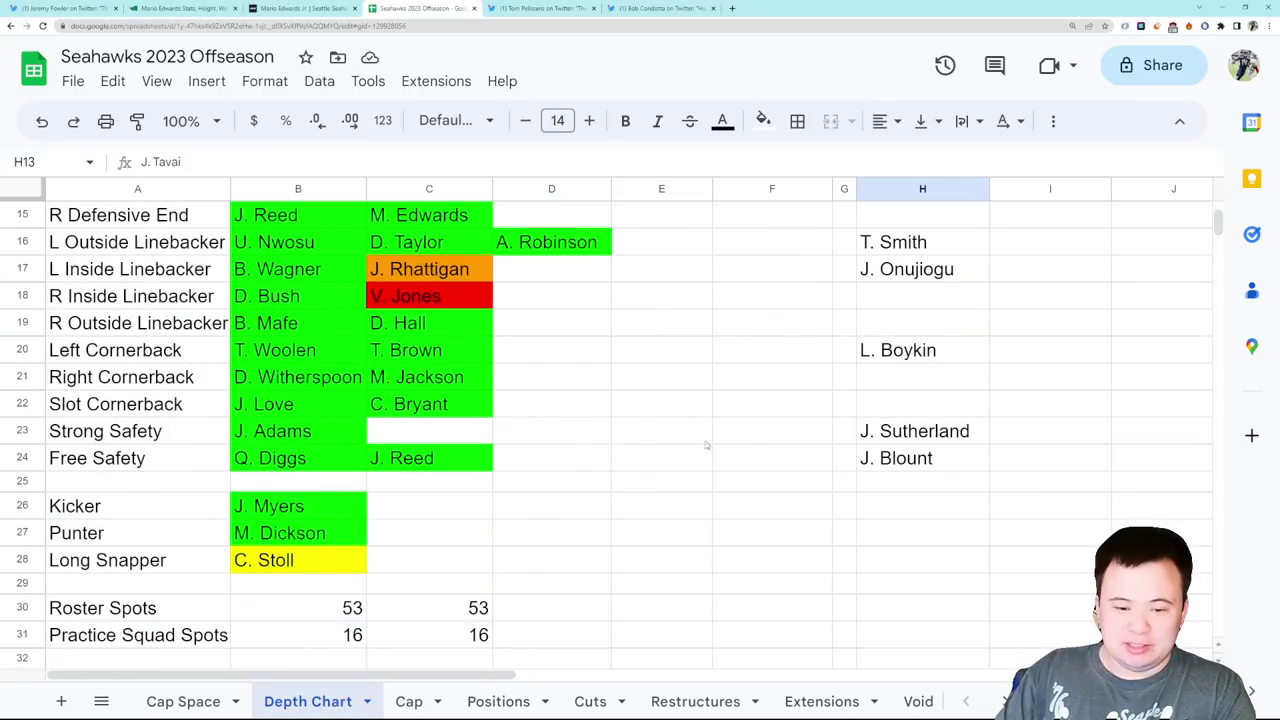
{"action": "scroll", "coordinate": [766, 572], "scroll_direction": "up", "scroll_amount": 5}
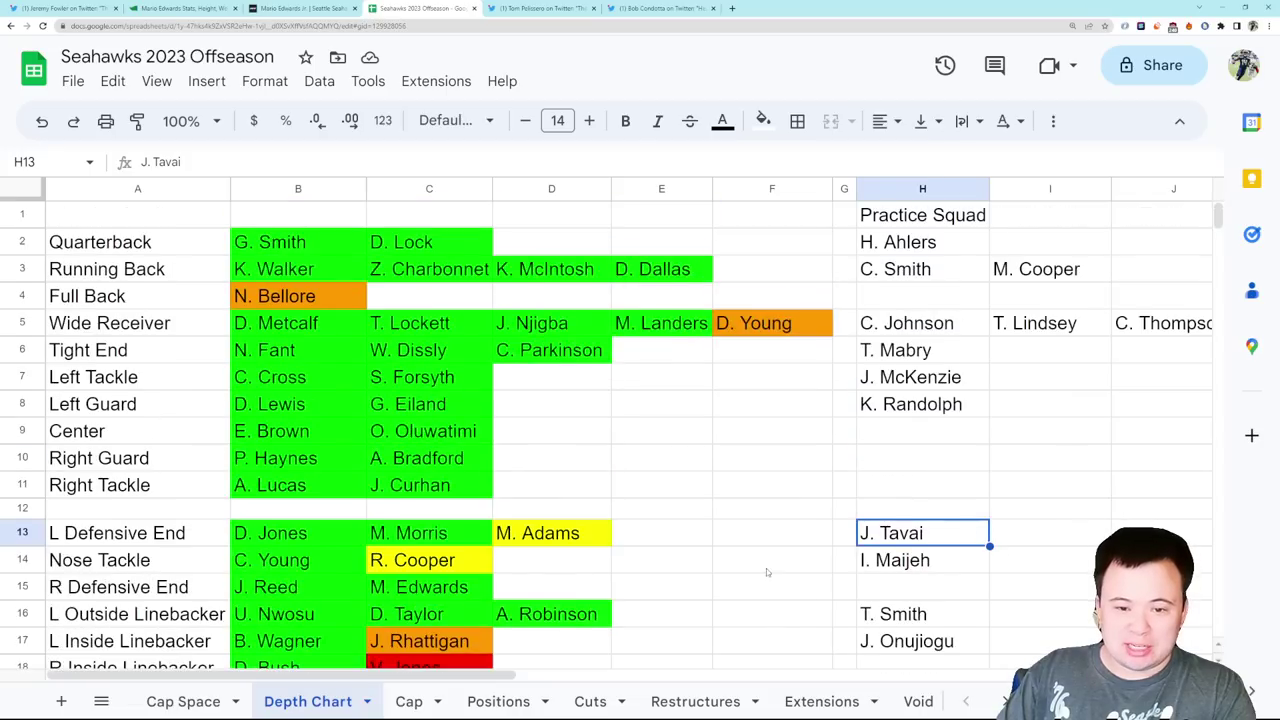
{"action": "scroll", "coordinate": [663, 589], "scroll_direction": "down", "scroll_amount": 3}
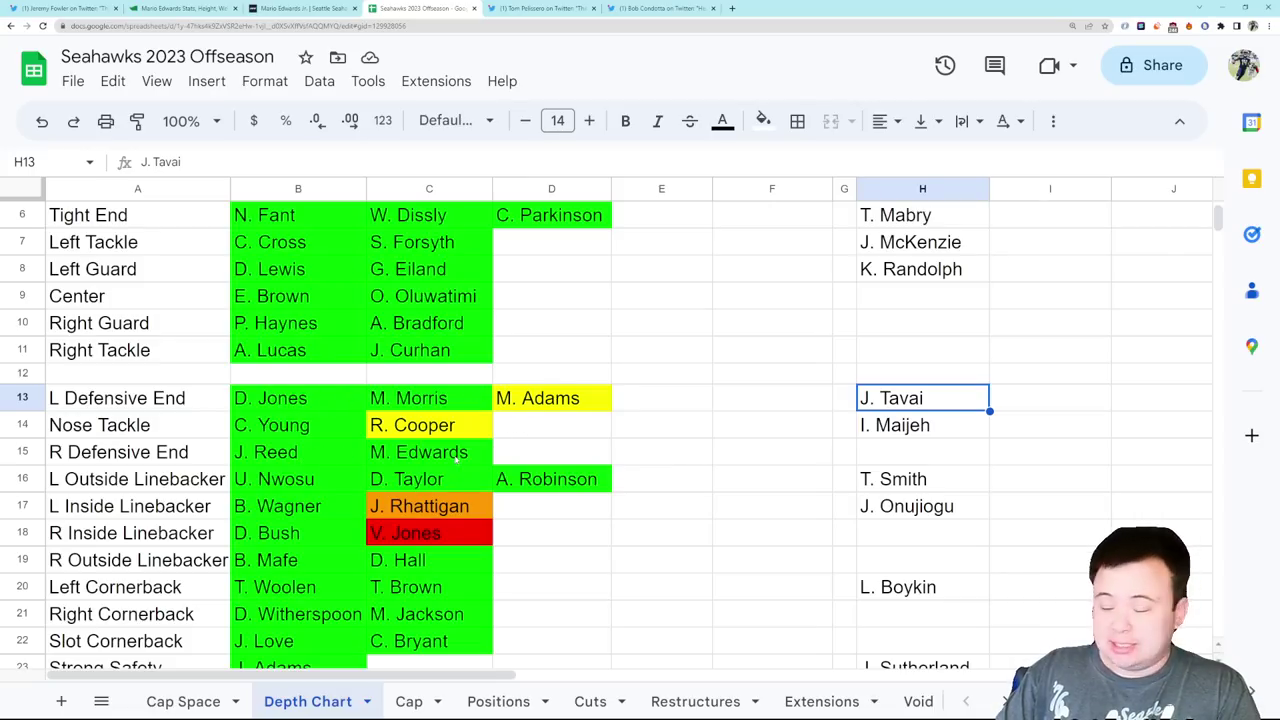
{"action": "left_click", "coordinate": [560, 404]}
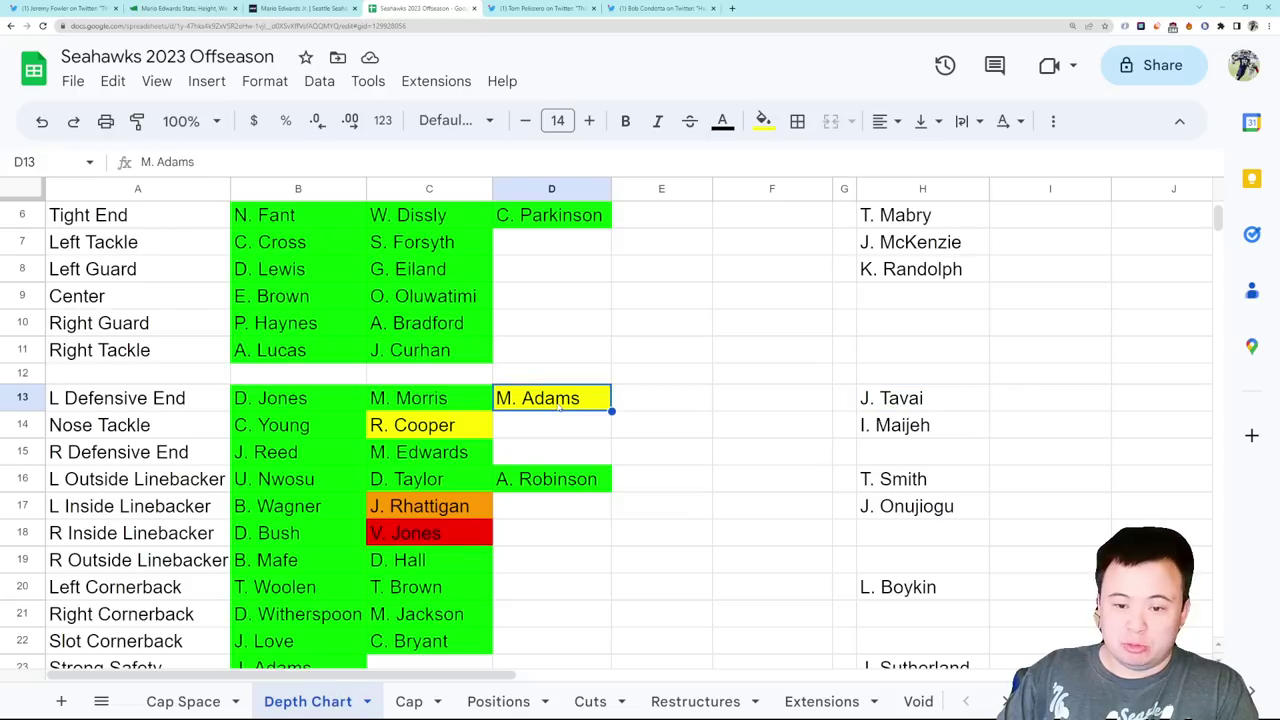
Change the fill color of the M. Adams cell in D13 to bright green.
{"action": "left_click", "coordinate": [763, 120]}
{"action": "left_click", "coordinate": [858, 213]}
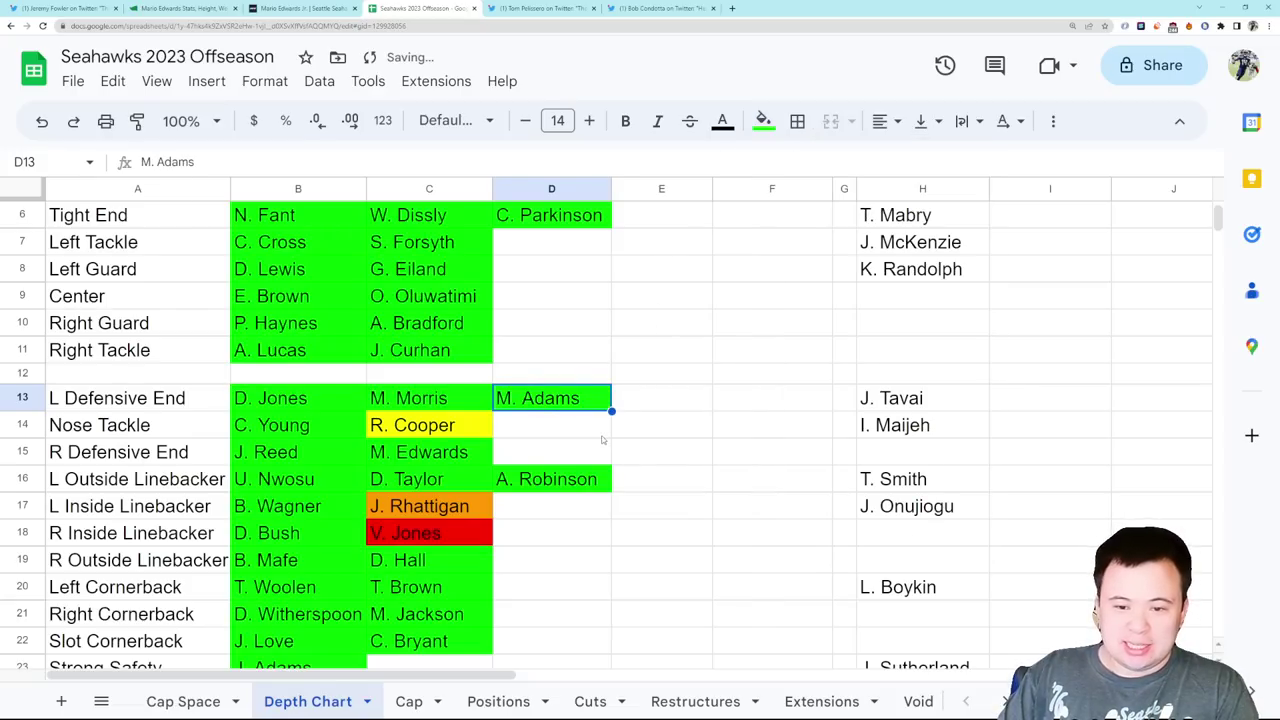
{"action": "left_click", "coordinate": [601, 436]}
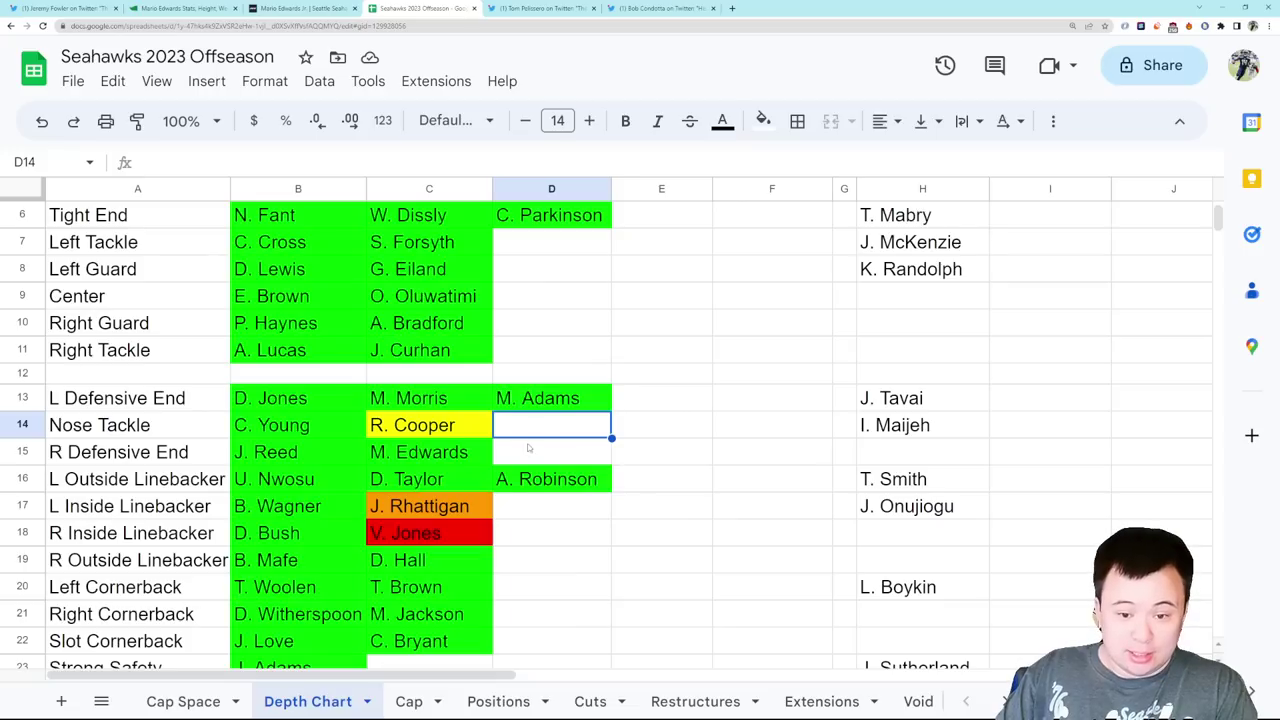
Review the depth chart's defensive line and linebacker rows, including the M. Edwards entry, along with the offense, secondary and practice squad.
{"action": "scroll", "coordinate": [524, 462], "scroll_direction": "up", "scroll_amount": 1}
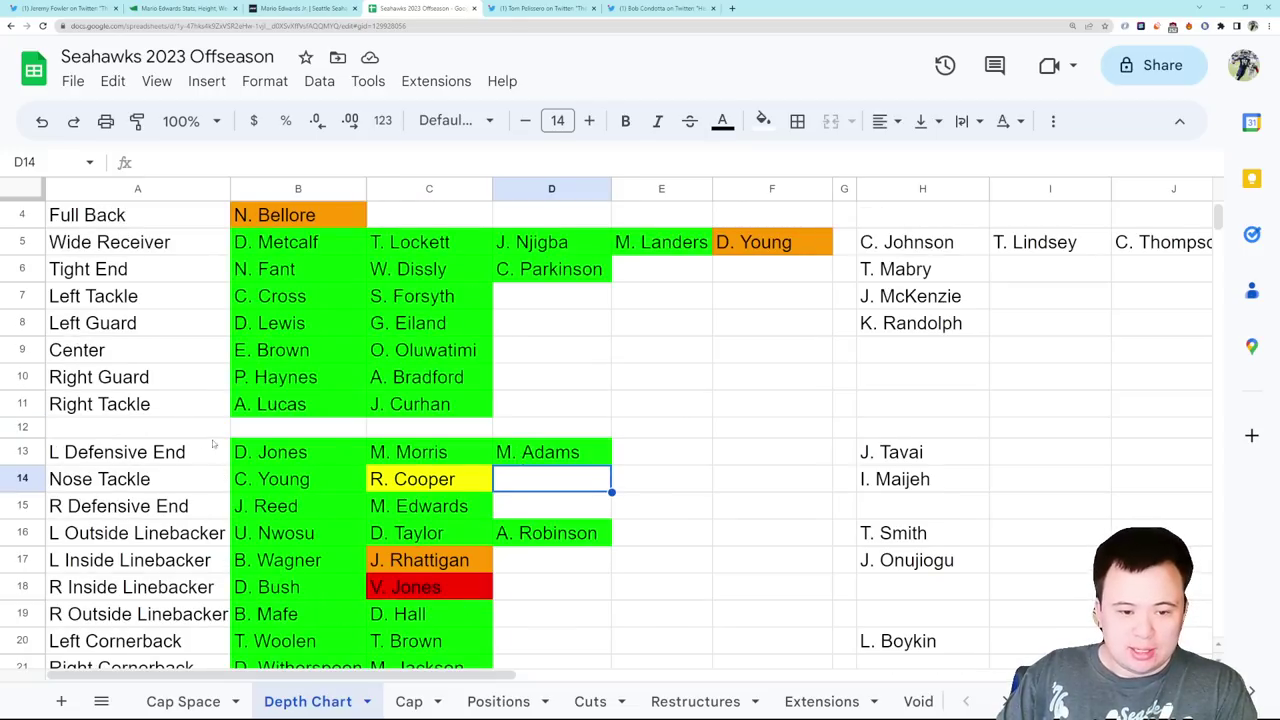
{"action": "scroll", "coordinate": [503, 480], "scroll_direction": "down", "scroll_amount": 1}
{"action": "scroll", "coordinate": [505, 480], "scroll_direction": "up", "scroll_amount": 1}
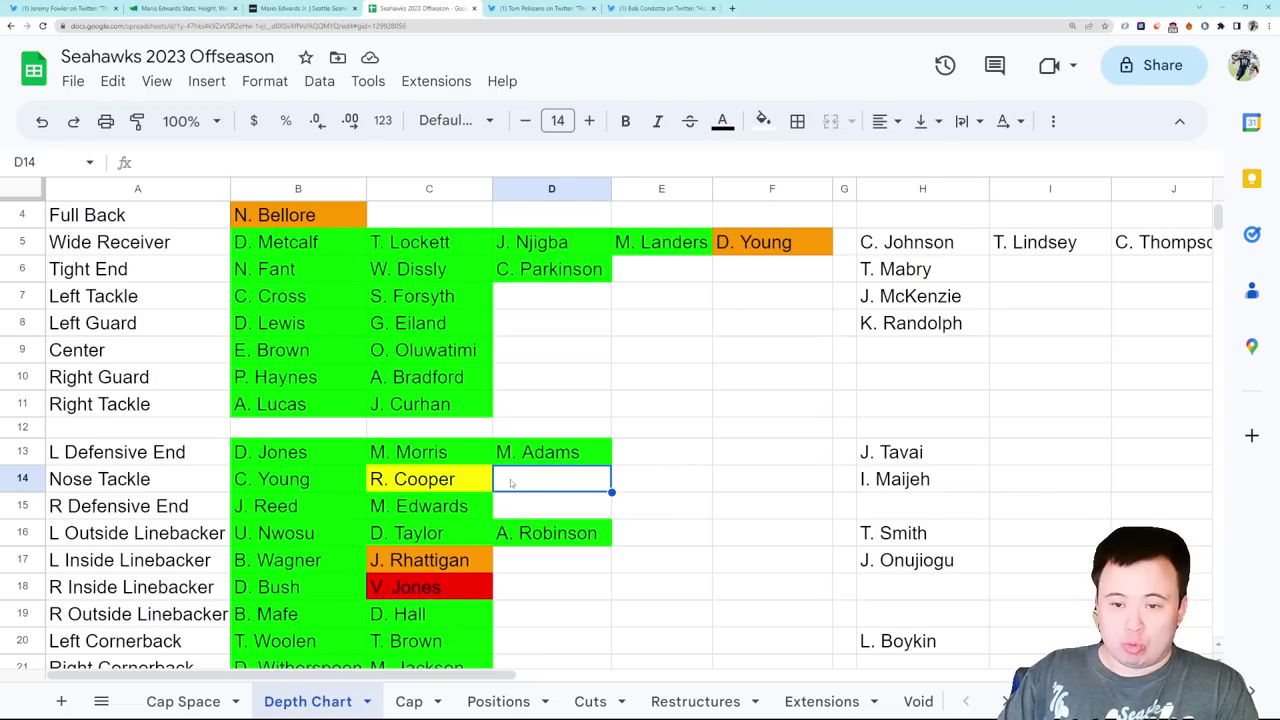
{"action": "scroll", "coordinate": [577, 477], "scroll_direction": "up", "scroll_amount": 1}
{"action": "scroll", "coordinate": [578, 481], "scroll_direction": "down", "scroll_amount": 1}
{"action": "scroll", "coordinate": [578, 481], "scroll_direction": "down", "scroll_amount": 2}
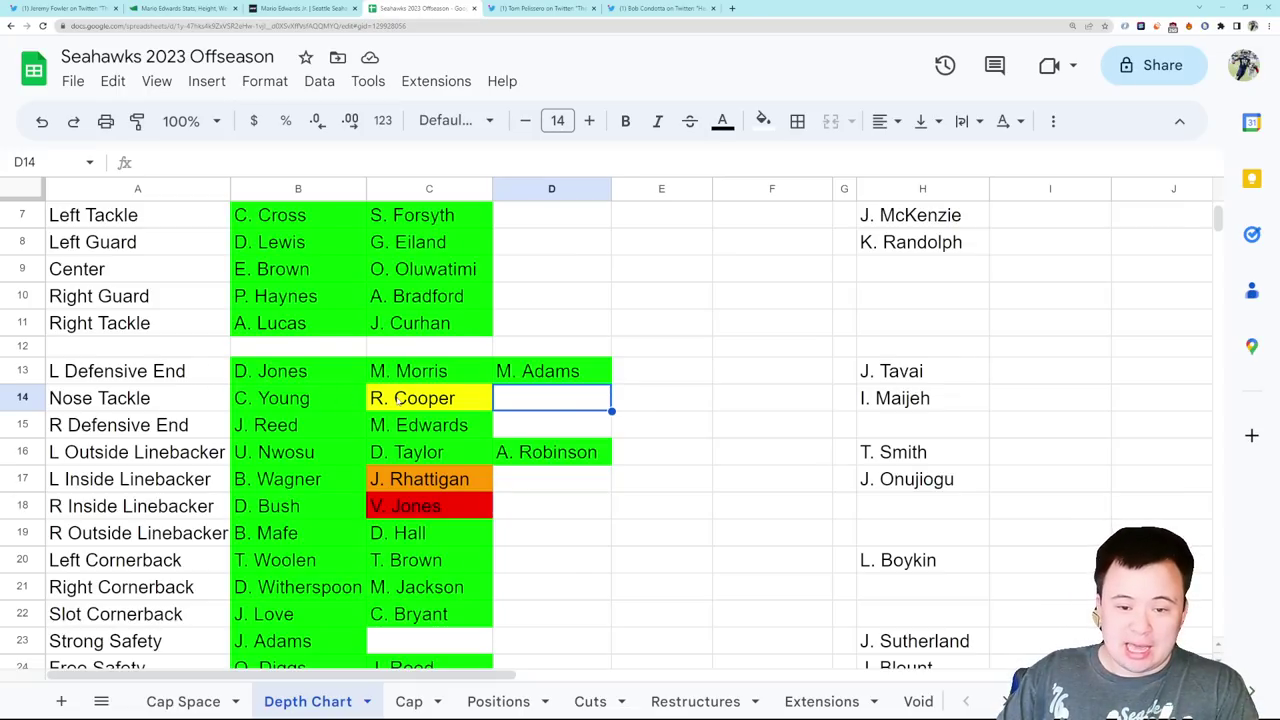
{"action": "left_click", "coordinate": [584, 432]}
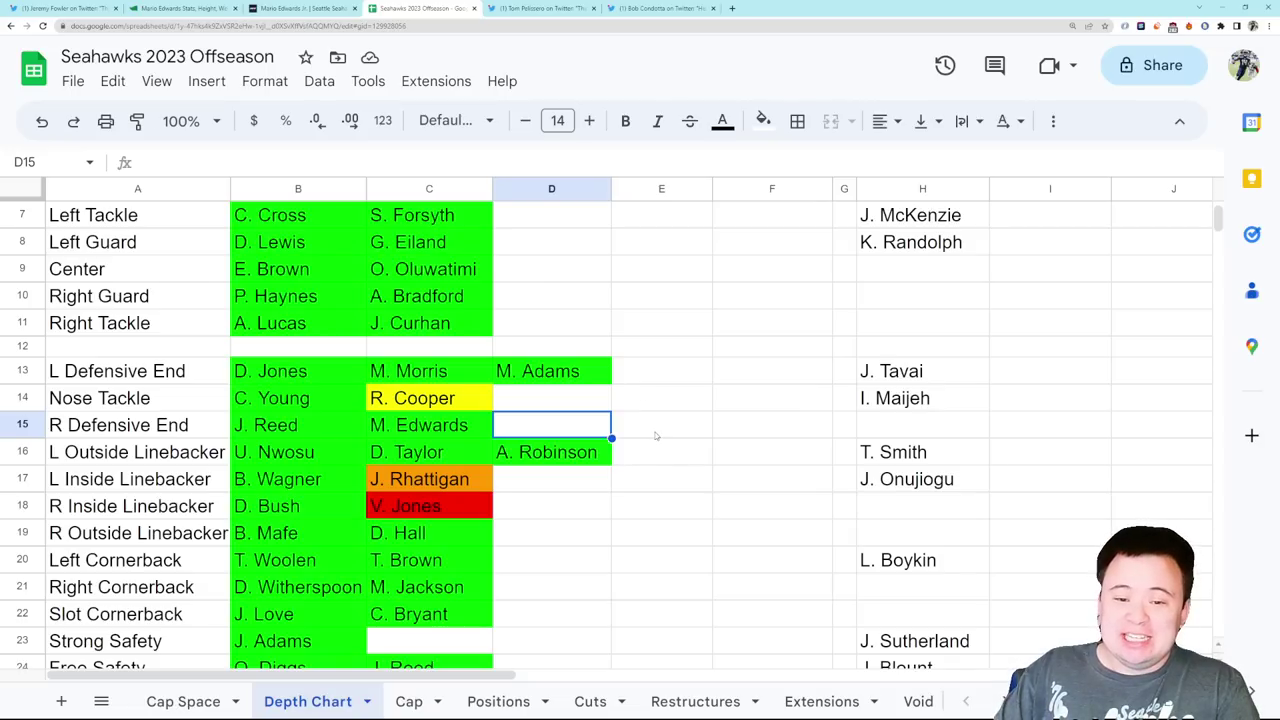
{"action": "left_click", "coordinate": [310, 458]}
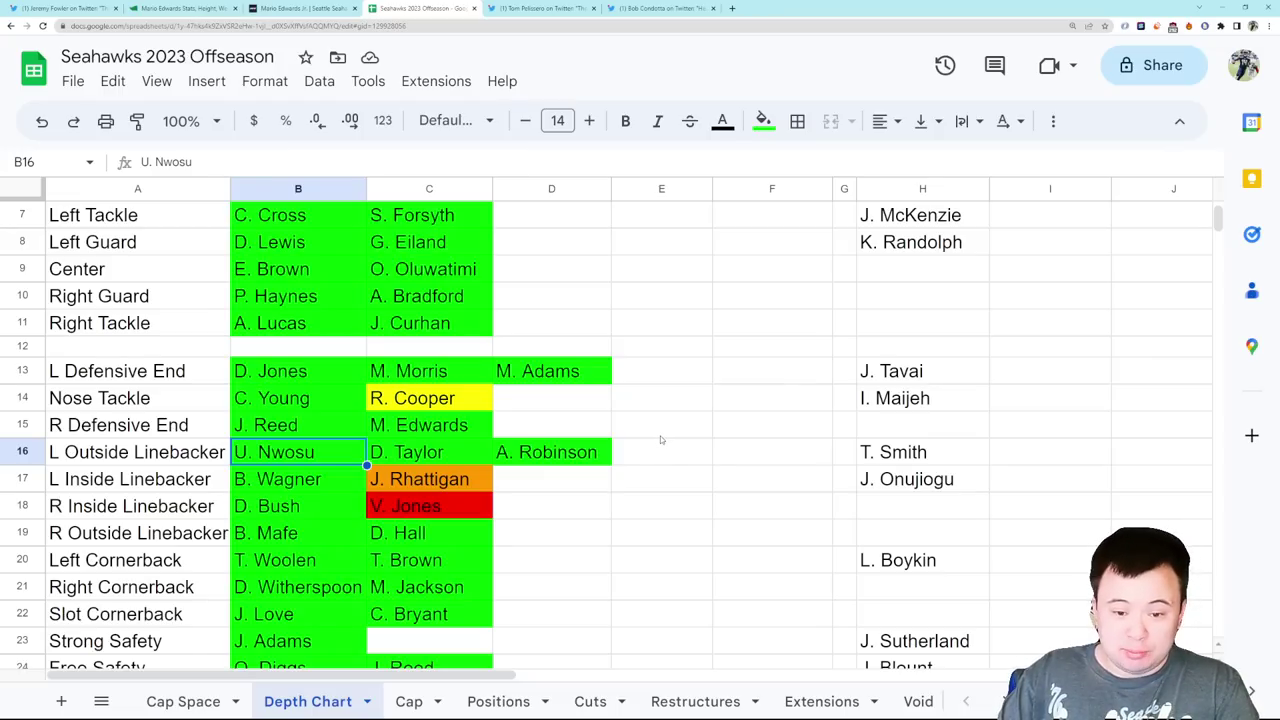
{"action": "scroll", "coordinate": [660, 440], "scroll_direction": "down", "scroll_amount": 2}
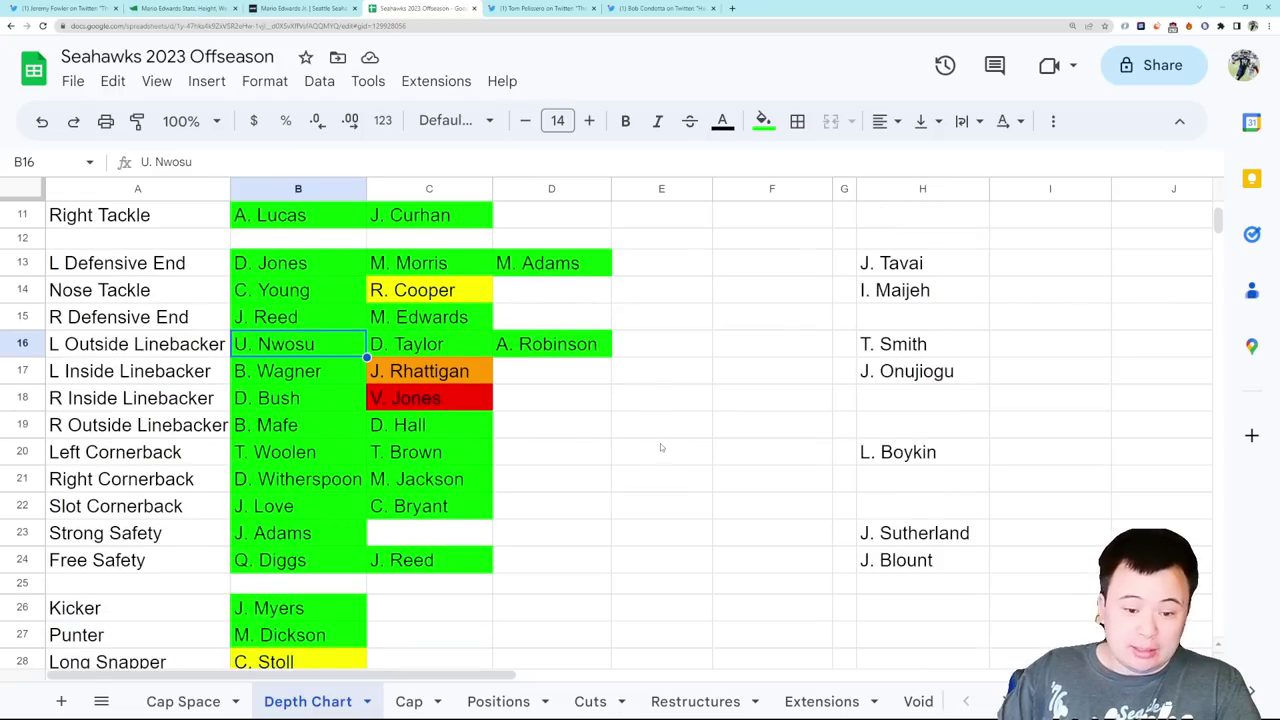
{"action": "scroll", "coordinate": [661, 445], "scroll_direction": "up", "scroll_amount": 3}
{"action": "scroll", "coordinate": [661, 446], "scroll_direction": "up", "scroll_amount": 1}
{"action": "key", "text": "Up"}
{"action": "key", "text": "Right"}
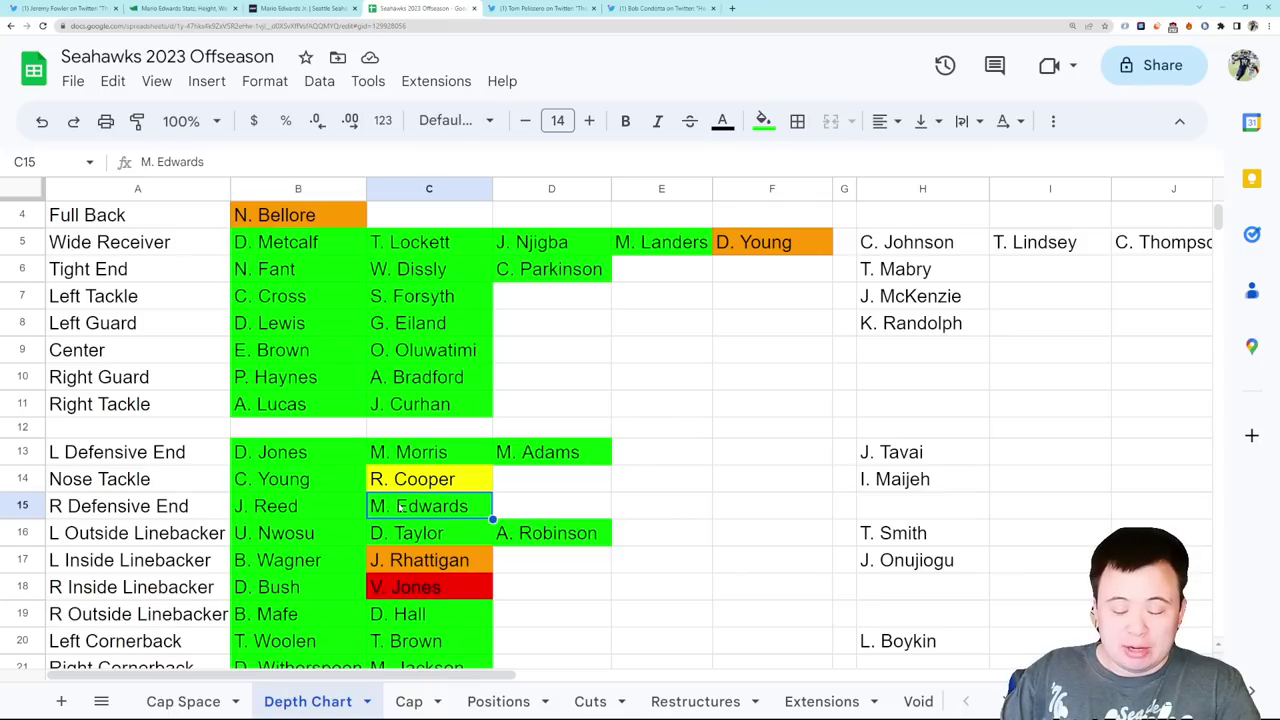
{"action": "scroll", "coordinate": [680, 518], "scroll_direction": "up", "scroll_amount": 1}
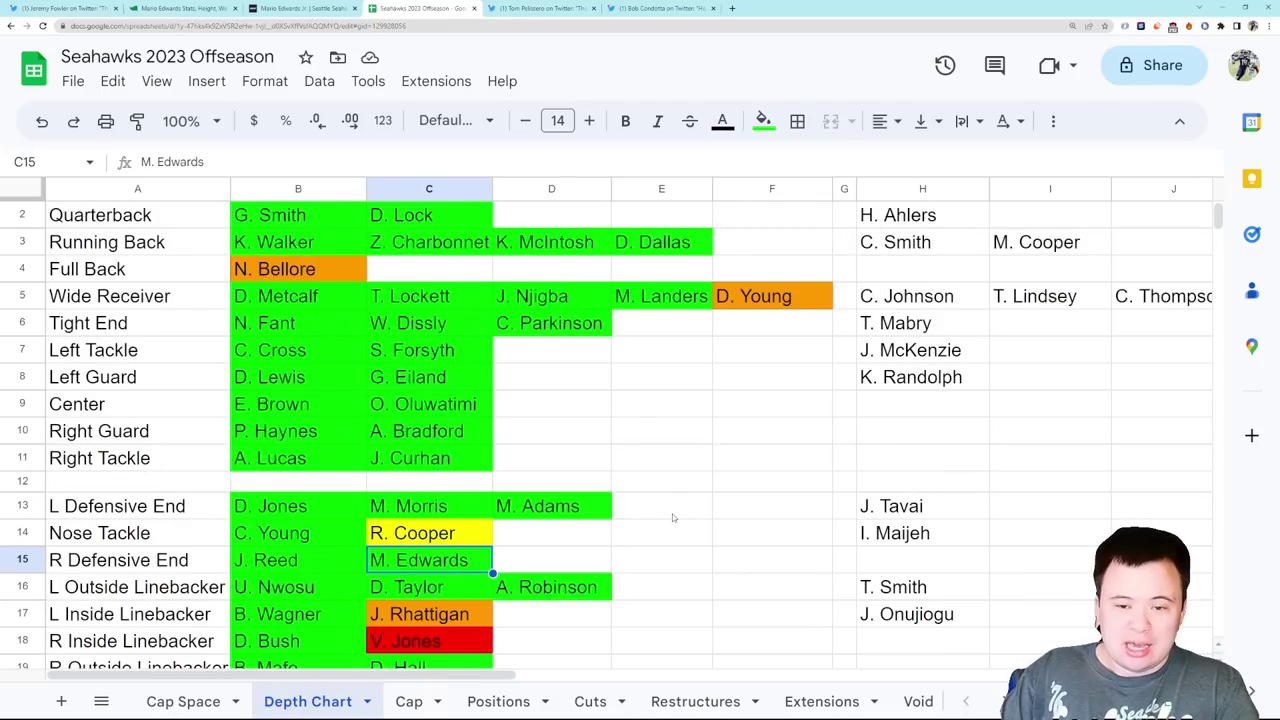
{"action": "scroll", "coordinate": [669, 508], "scroll_direction": "up", "scroll_amount": 1}
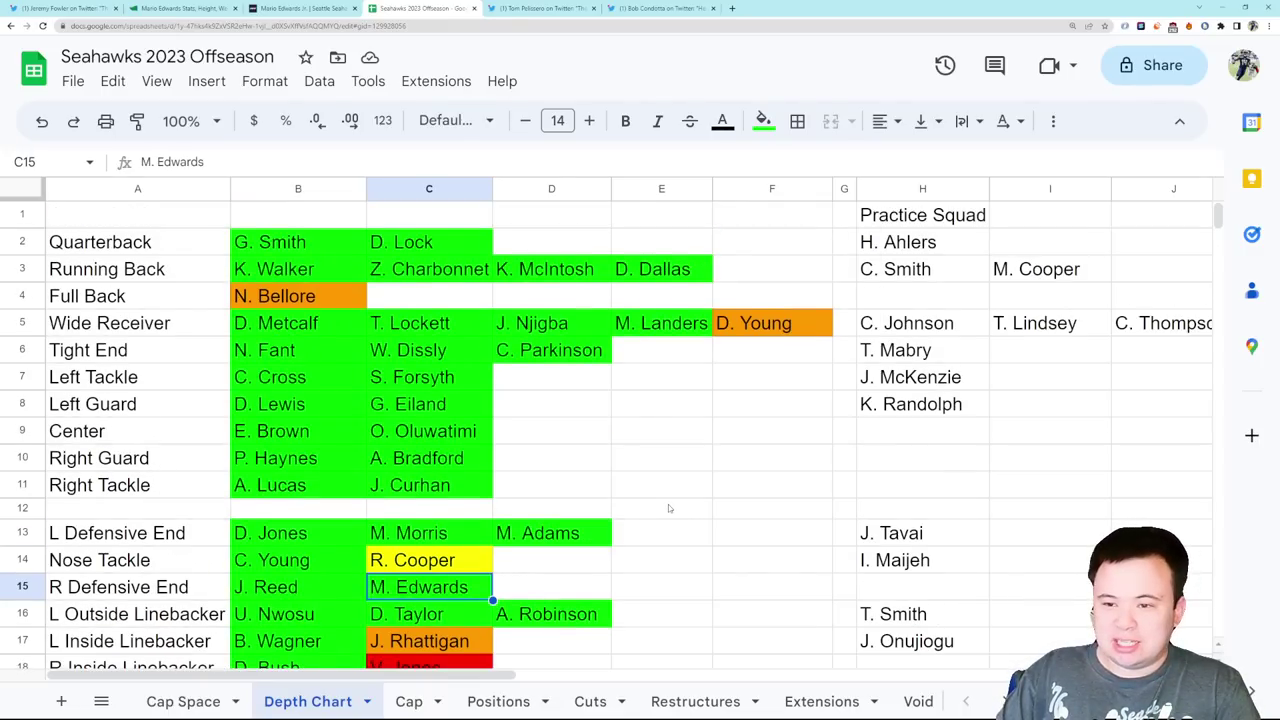
{"action": "scroll", "coordinate": [680, 482], "scroll_direction": "down", "scroll_amount": 1}
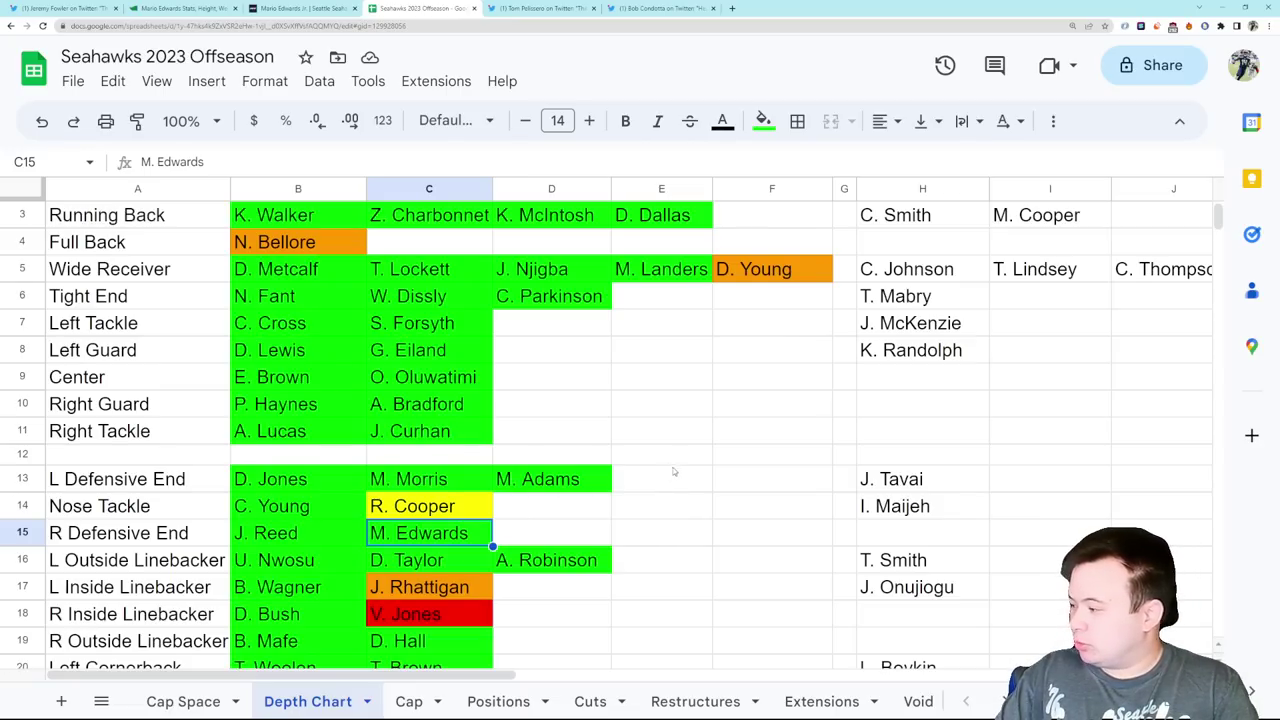
{"action": "scroll", "coordinate": [670, 460], "scroll_direction": "up", "scroll_amount": 1}
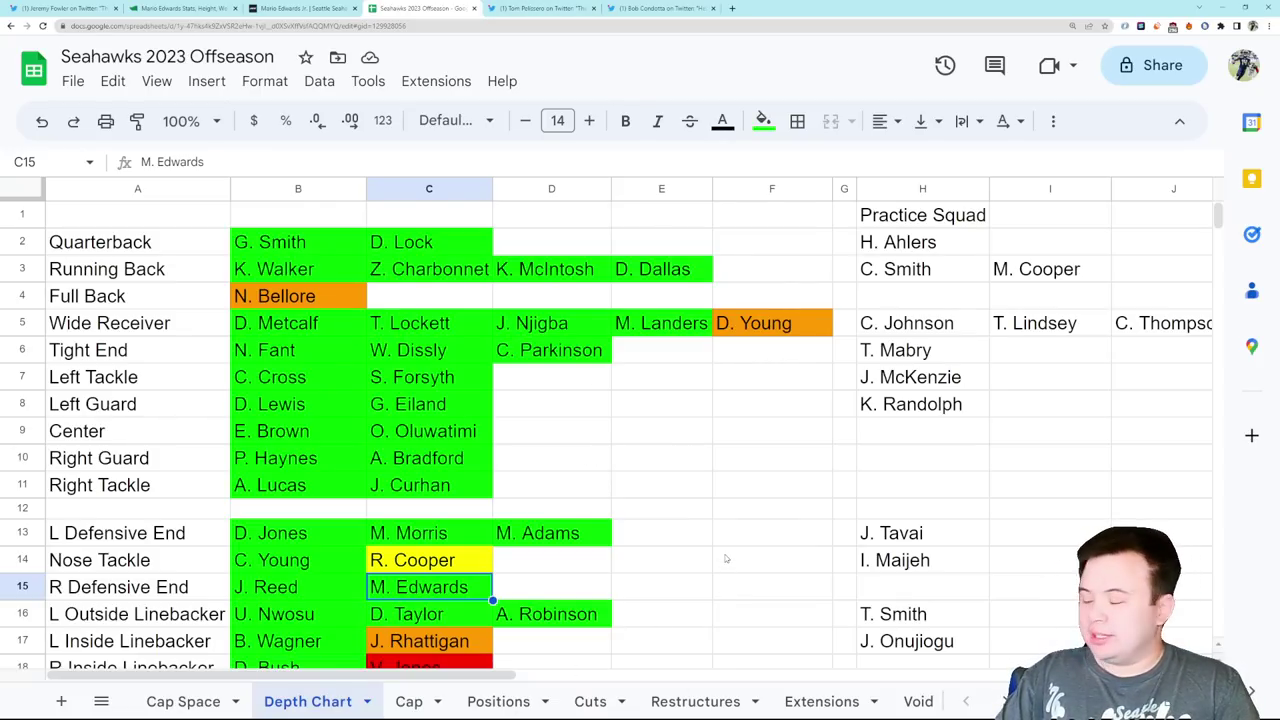
Read the open tweets on the Seahawks signing Jaxon Smith-Njigba and on their other draft pick signings.
{"action": "left_click", "coordinate": [540, 8]}
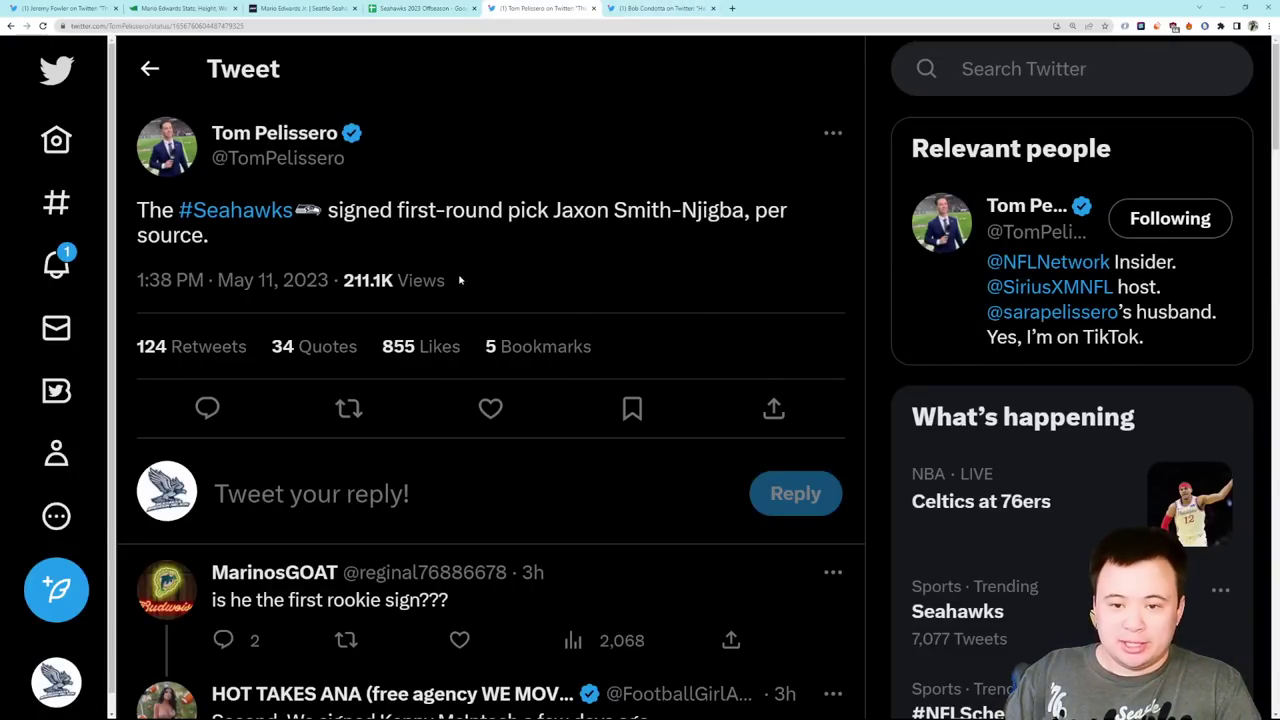
{"action": "left_click", "coordinate": [673, 7]}
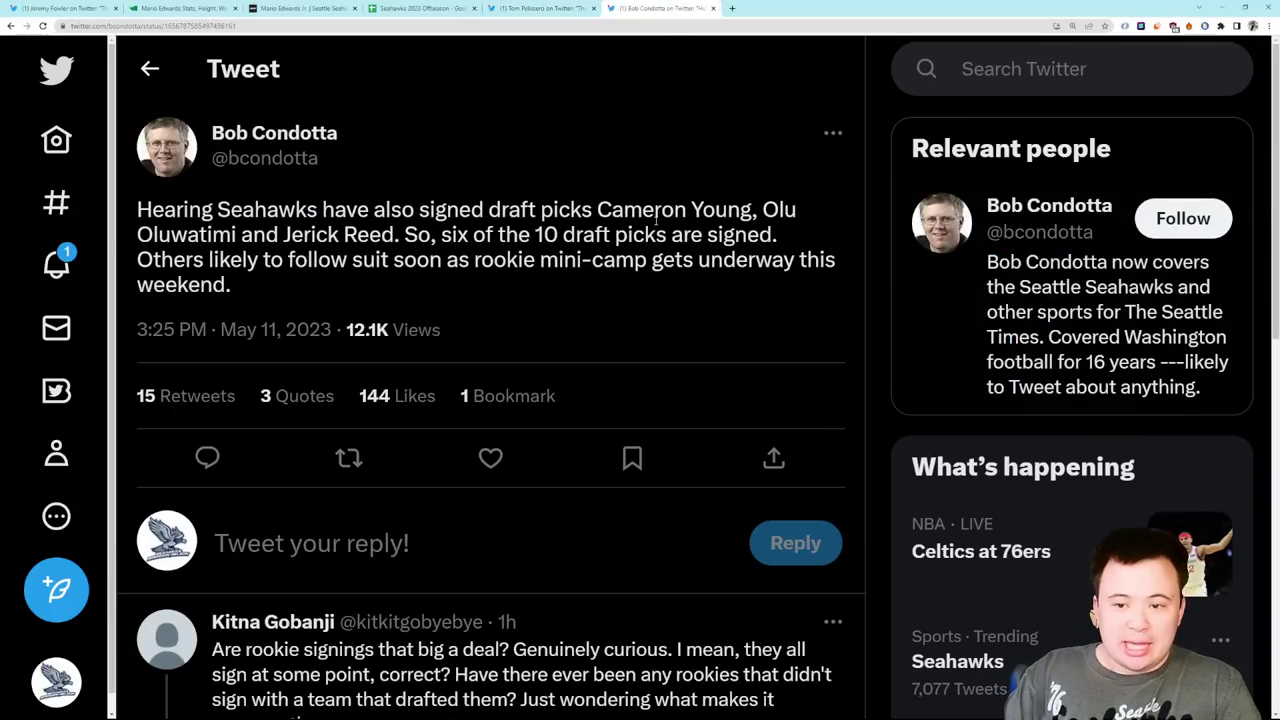